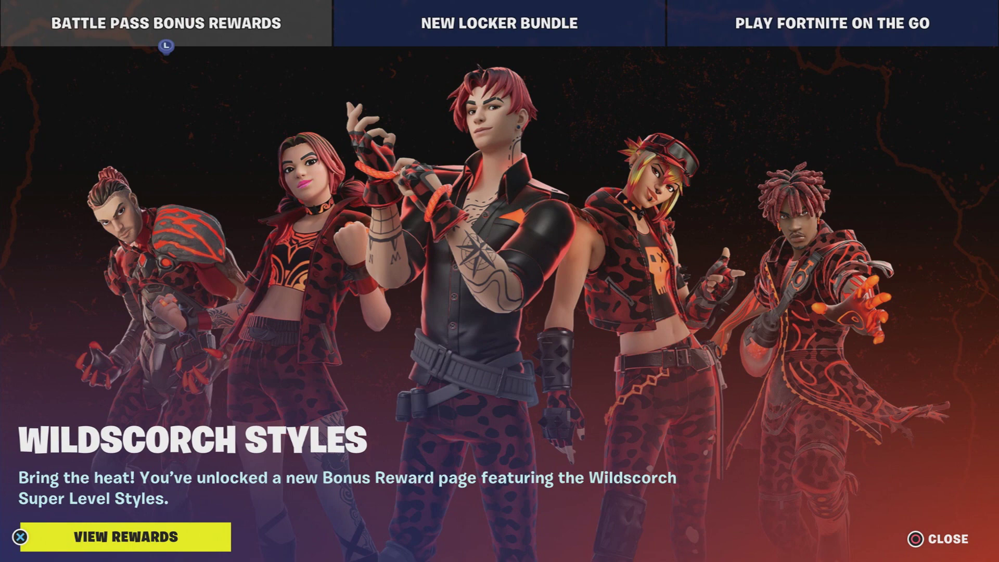
Dismiss the Wildscorch Styles announcement and open the Item Shop.
{"action": "key", "text": "Escape"}
{"action": "key", "text": "e"}
{"action": "key", "text": "e"}
{"action": "key", "text": "e"}
{"action": "key", "text": "e"}
{"action": "key", "text": "e"}
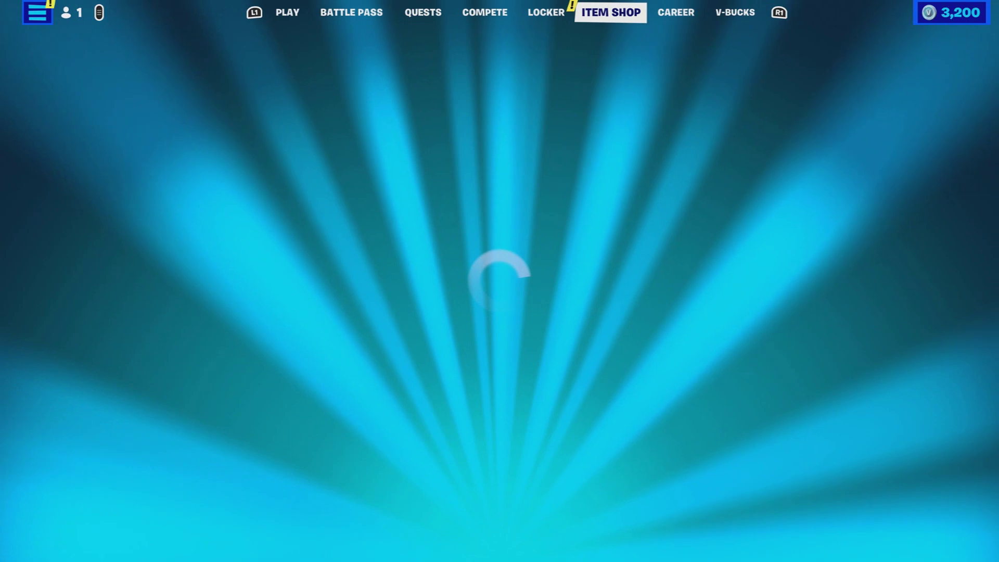
Browse the Item Shop sections from the creator lockers down to the Battle Pass offer.
{"action": "scroll", "coordinate": [500, 281], "scroll_direction": "down", "scroll_amount": 5}
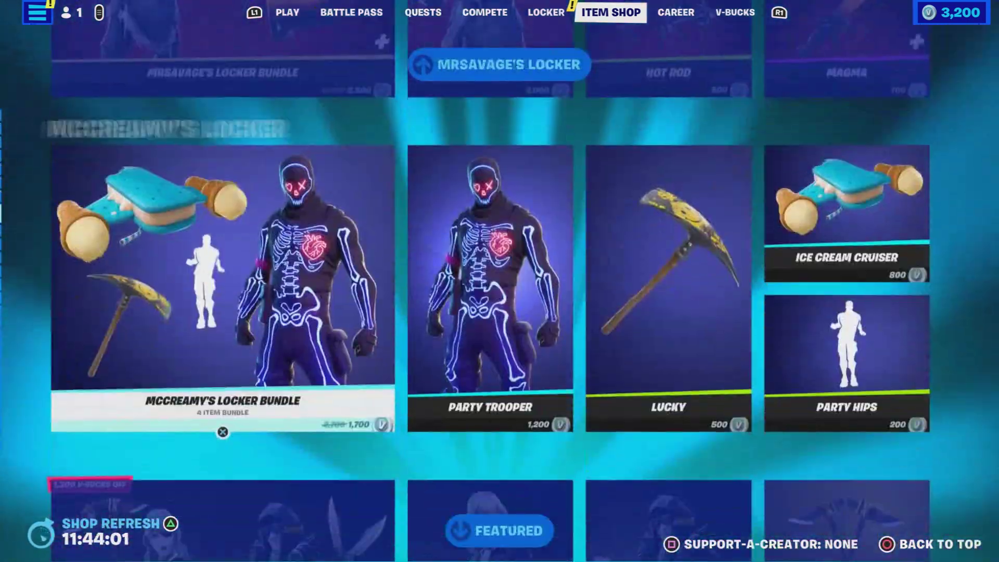
{"action": "scroll", "coordinate": [500, 281], "scroll_direction": "down", "scroll_amount": 1}
{"action": "scroll", "coordinate": [500, 281], "scroll_direction": "up", "scroll_amount": 1}
{"action": "scroll", "coordinate": [500, 281], "scroll_direction": "down", "scroll_amount": 2}
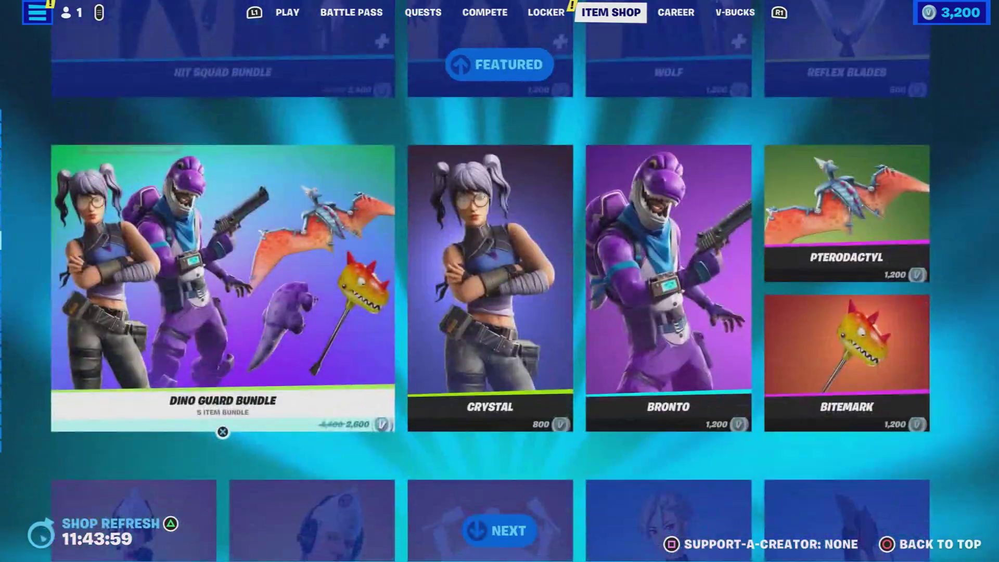
{"action": "scroll", "coordinate": [500, 281], "scroll_direction": "down", "scroll_amount": 1}
{"action": "scroll", "coordinate": [500, 281], "scroll_direction": "down", "scroll_amount": 4}
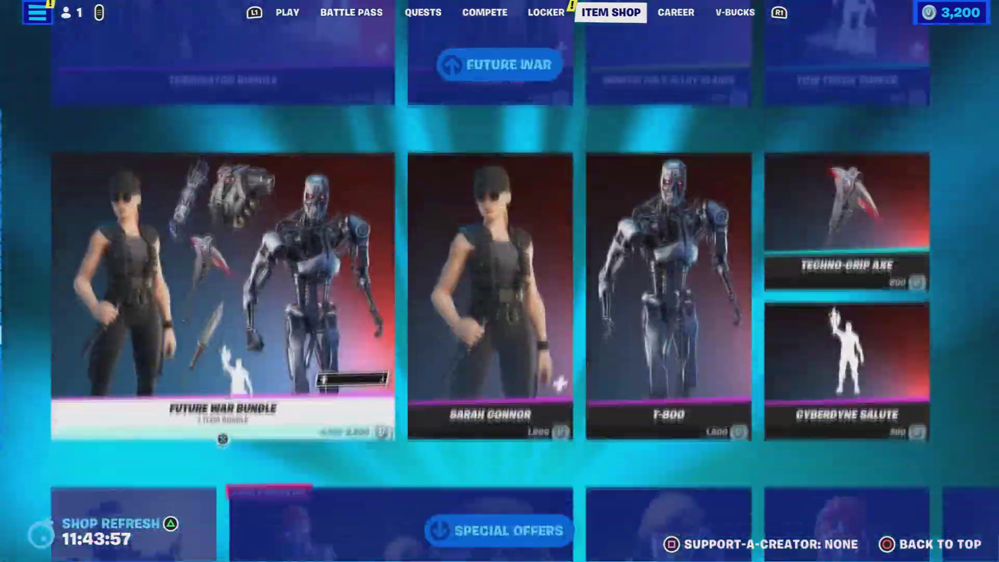
{"action": "scroll", "coordinate": [500, 282], "scroll_direction": "down", "scroll_amount": 3}
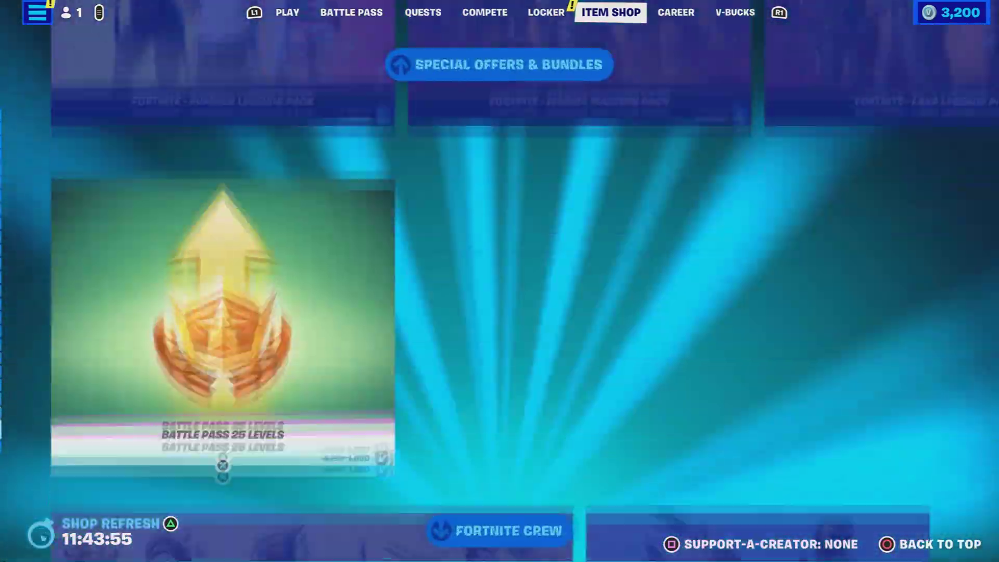
Look through the packs offered in the Special Offers & Bundles section.
{"action": "key", "text": "Up"}
{"action": "key", "text": "Right"}
{"action": "key", "text": "Right"}
{"action": "key", "text": "Right"}
{"action": "key", "text": "Right"}
{"action": "key", "text": "Right"}
{"action": "key", "text": "Right"}
{"action": "key", "text": "Right"}
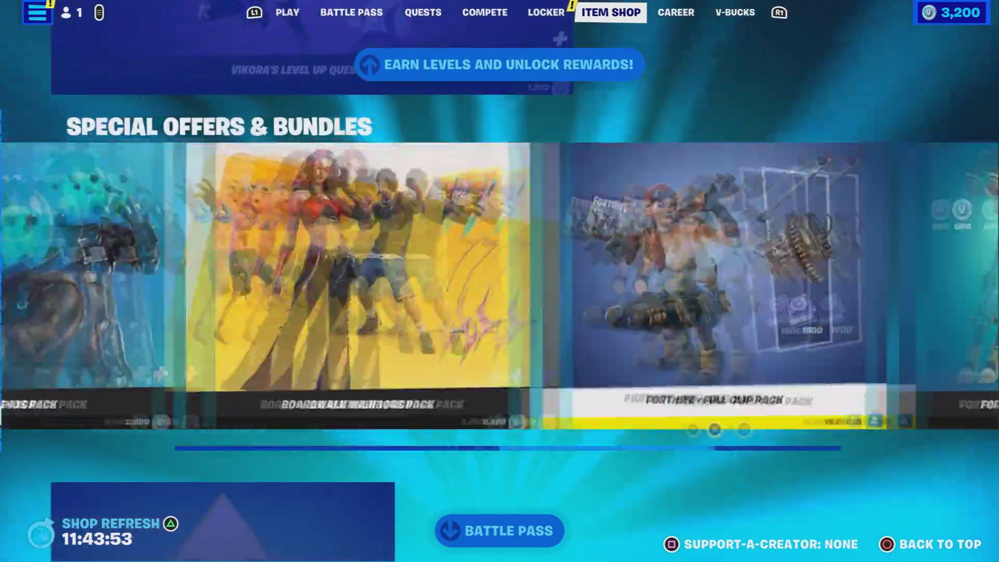
Browse back up to the Coachella and MrSavage's Locker sections and inspect the Spider Knight outfit.
{"action": "key", "text": "Down"}
{"action": "scroll", "coordinate": [500, 281], "scroll_direction": "up", "scroll_amount": 4}
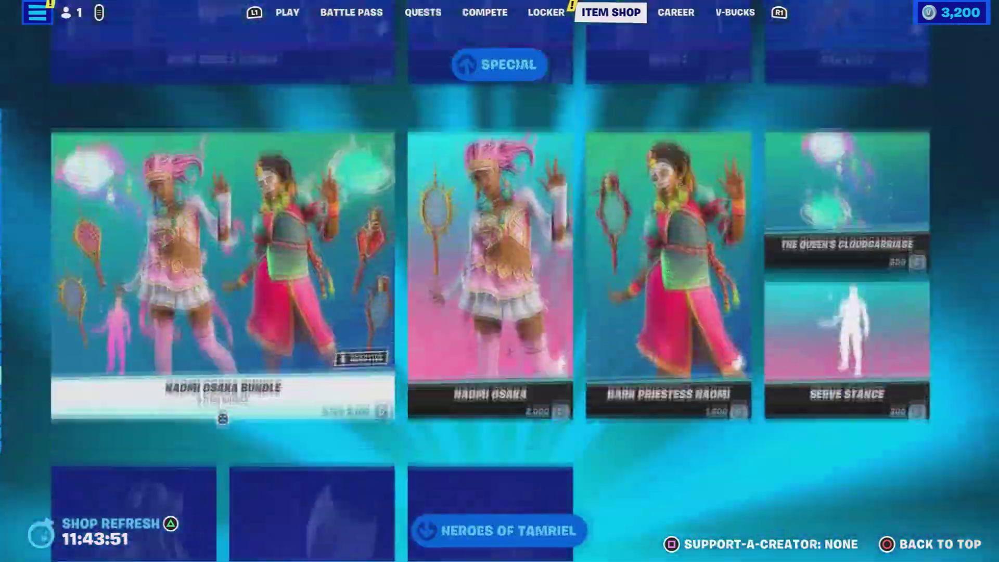
{"action": "scroll", "coordinate": [500, 281], "scroll_direction": "up", "scroll_amount": 4}
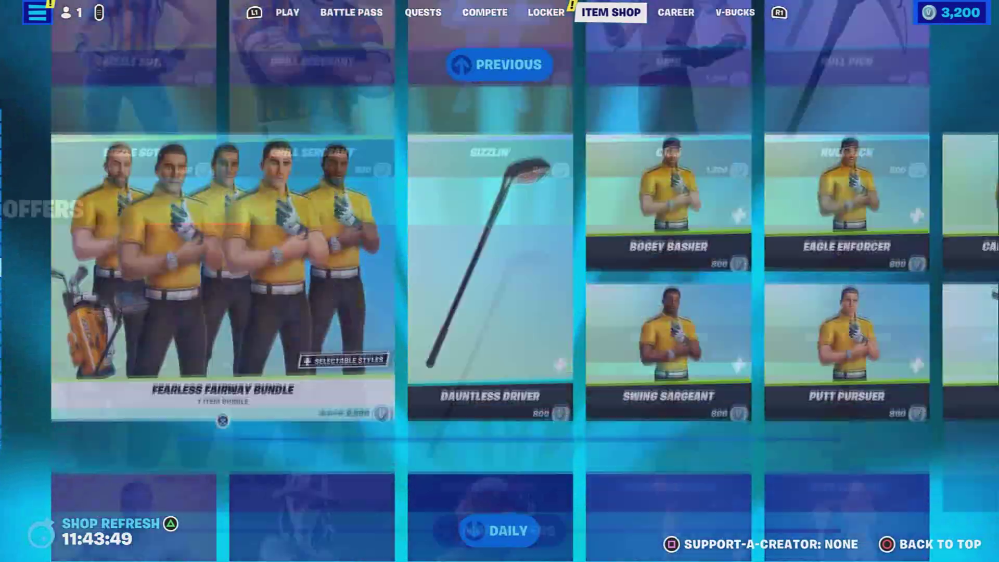
{"action": "scroll", "coordinate": [500, 282], "scroll_direction": "up", "scroll_amount": 3}
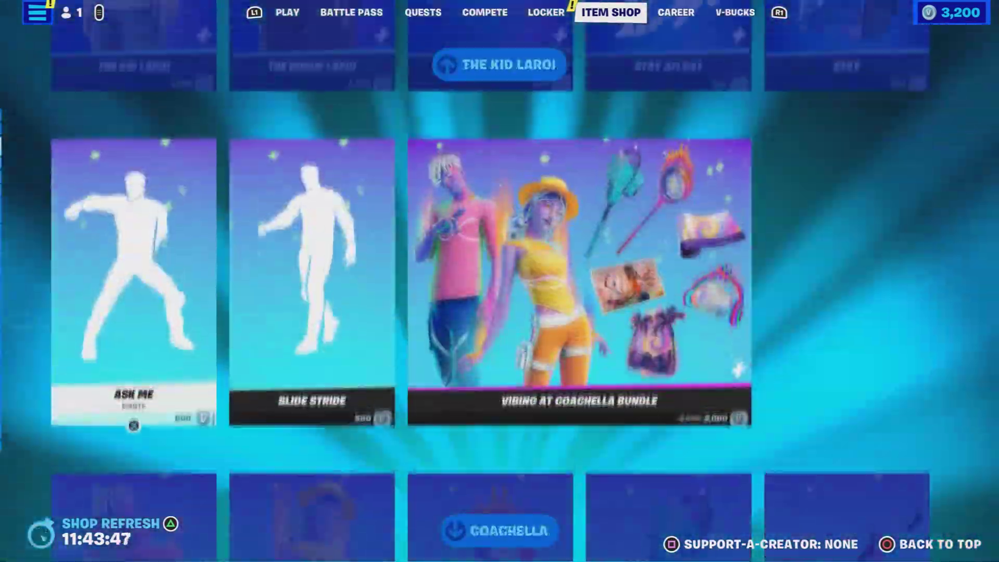
{"action": "scroll", "coordinate": [500, 281], "scroll_direction": "down", "scroll_amount": 2}
{"action": "scroll", "coordinate": [500, 281], "scroll_direction": "down", "scroll_amount": 2}
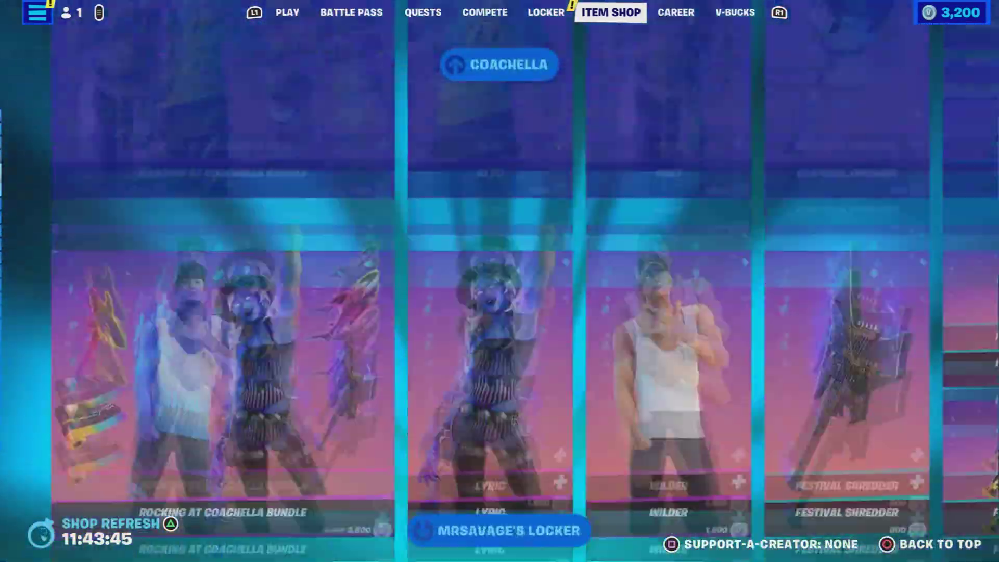
{"action": "scroll", "coordinate": [500, 281], "scroll_direction": "up", "scroll_amount": 1}
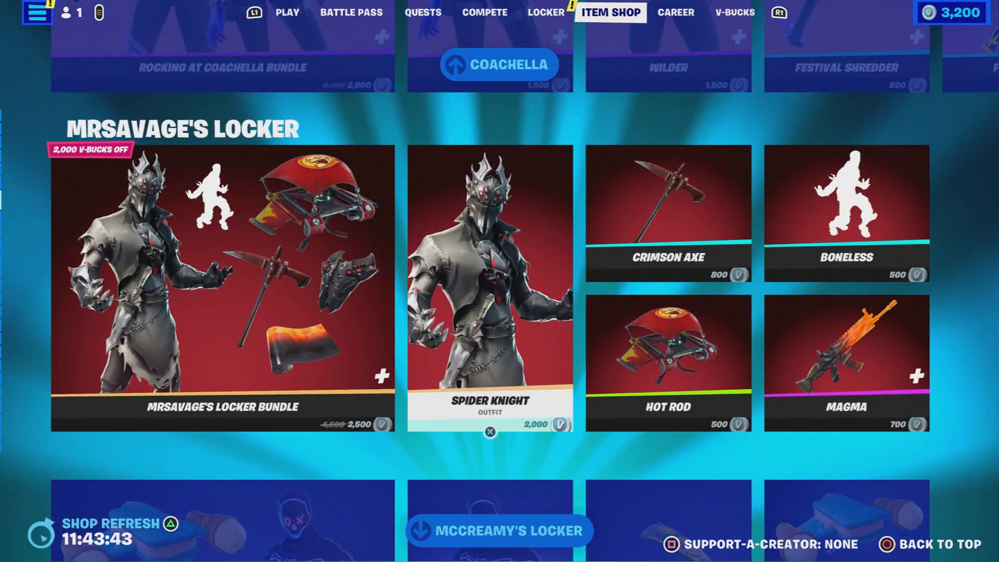
{"action": "left_click", "coordinate": [487, 430]}
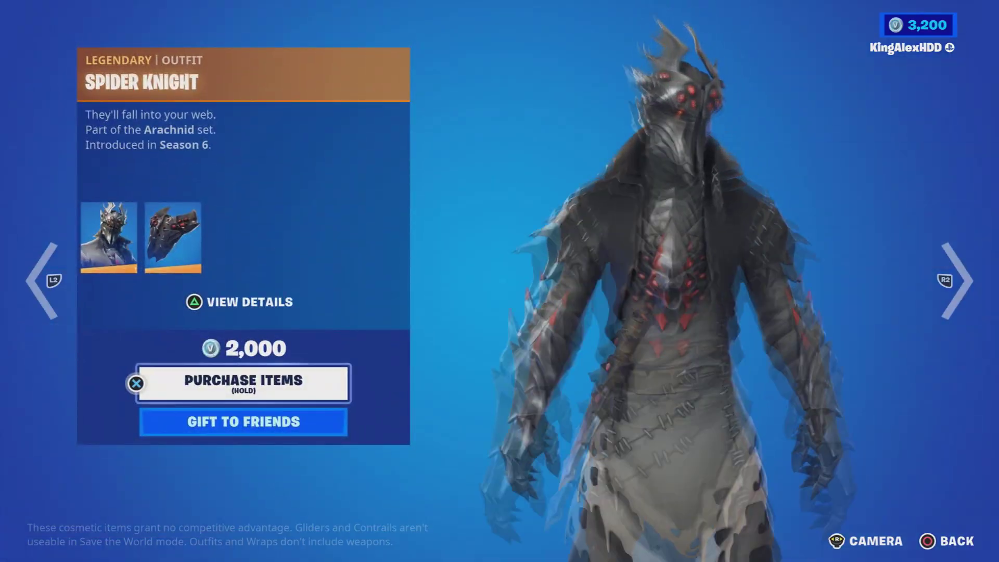
{"action": "key", "text": "Escape"}
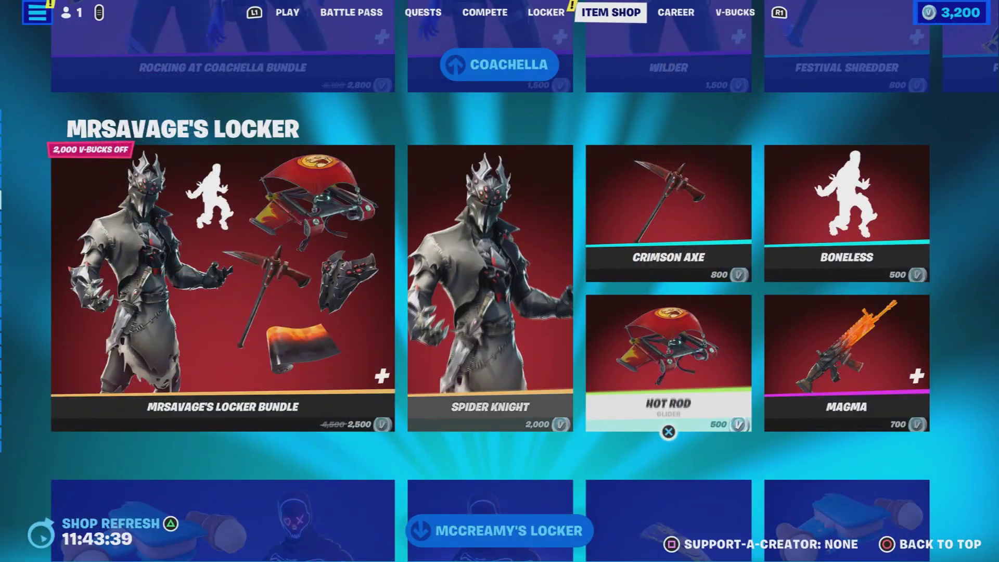
Browse down to the Daily section and inspect the Dude outfit.
{"action": "scroll", "coordinate": [490, 476], "scroll_direction": "down", "scroll_amount": 1}
{"action": "scroll", "coordinate": [490, 476], "scroll_direction": "down", "scroll_amount": 4}
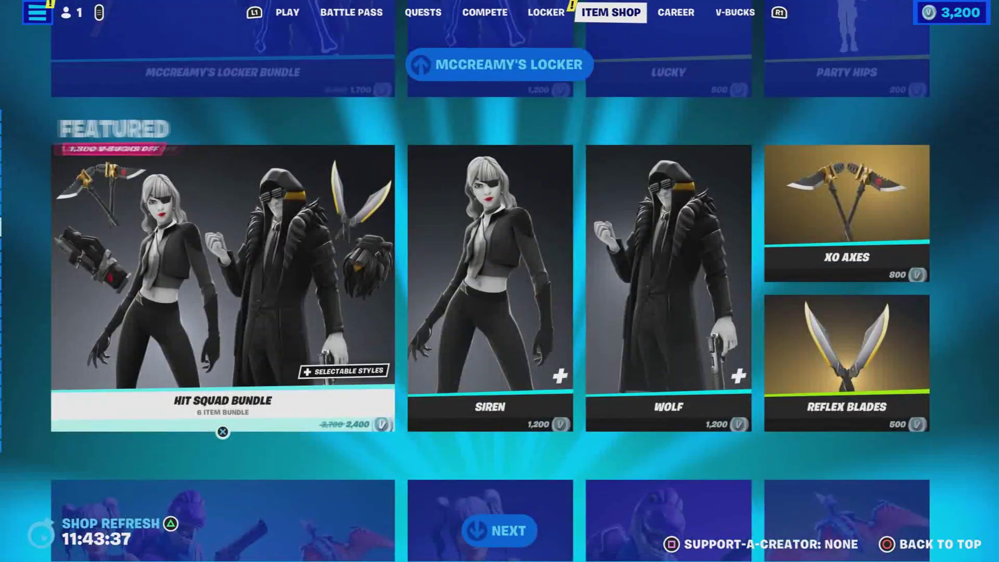
{"action": "scroll", "coordinate": [491, 281], "scroll_direction": "down", "scroll_amount": 2}
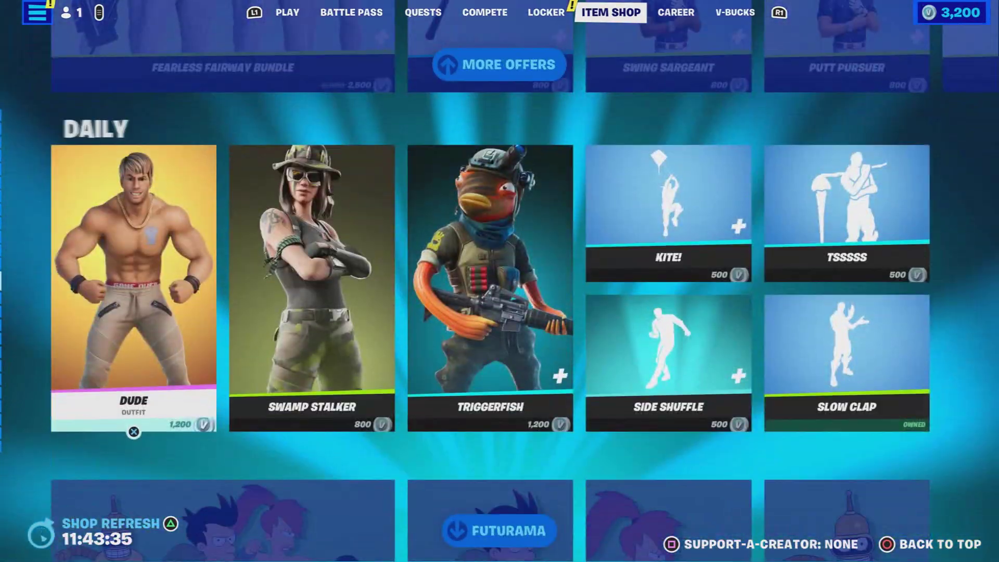
{"action": "scroll", "coordinate": [490, 281], "scroll_direction": "up", "scroll_amount": 1}
{"action": "key", "text": "Return"}
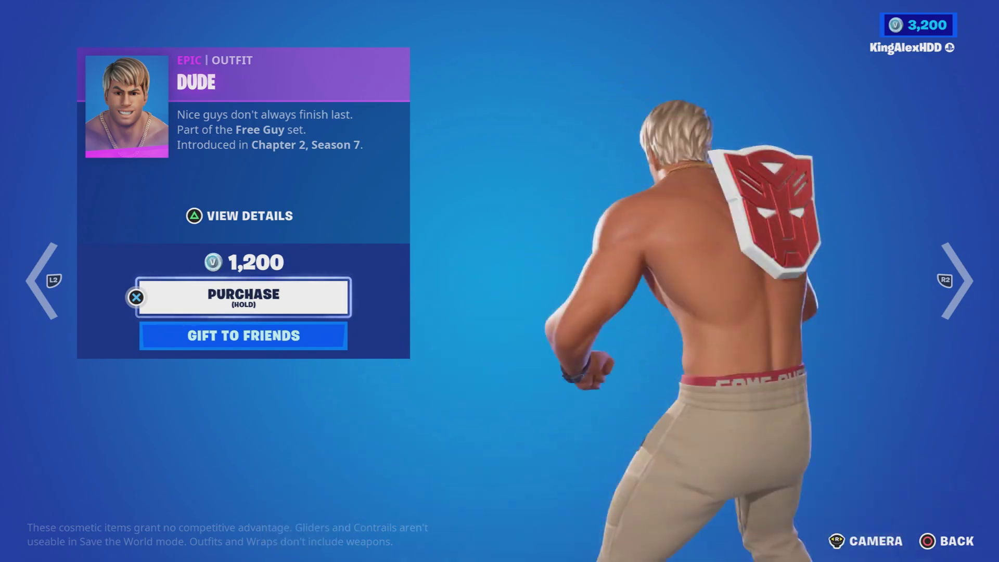
{"action": "key", "text": "Escape"}
Check the More Offers section, inspect the Dude outfit again and look over the neighbouring Daily items.
{"action": "key", "text": "Right"}
{"action": "key", "text": "Up"}
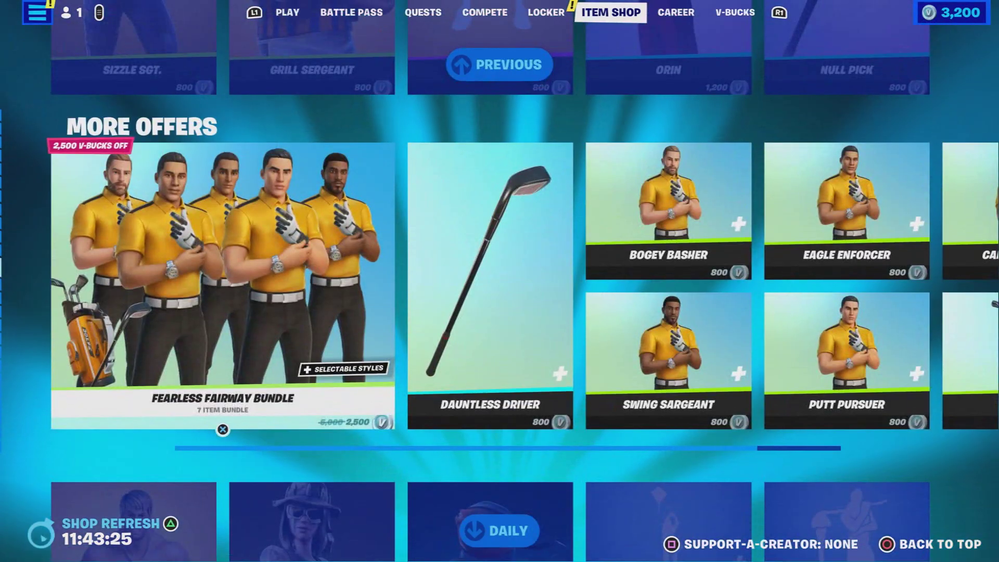
{"action": "key", "text": "Down"}
{"action": "key", "text": "Left"}
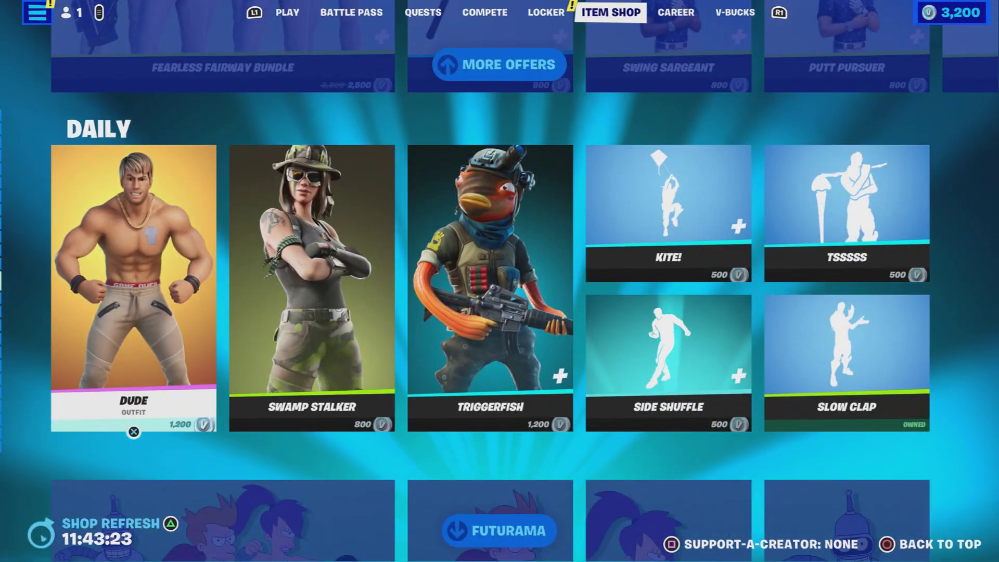
{"action": "key", "text": "Return"}
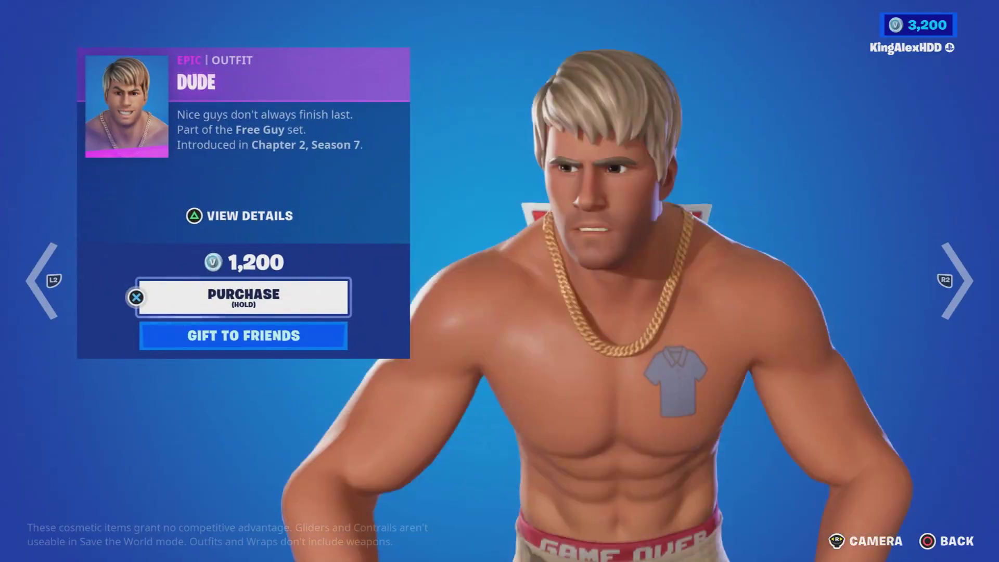
{"action": "key", "text": "Escape"}
{"action": "key", "text": "Right"}
{"action": "key", "text": "Right"}
{"action": "key", "text": "Right"}
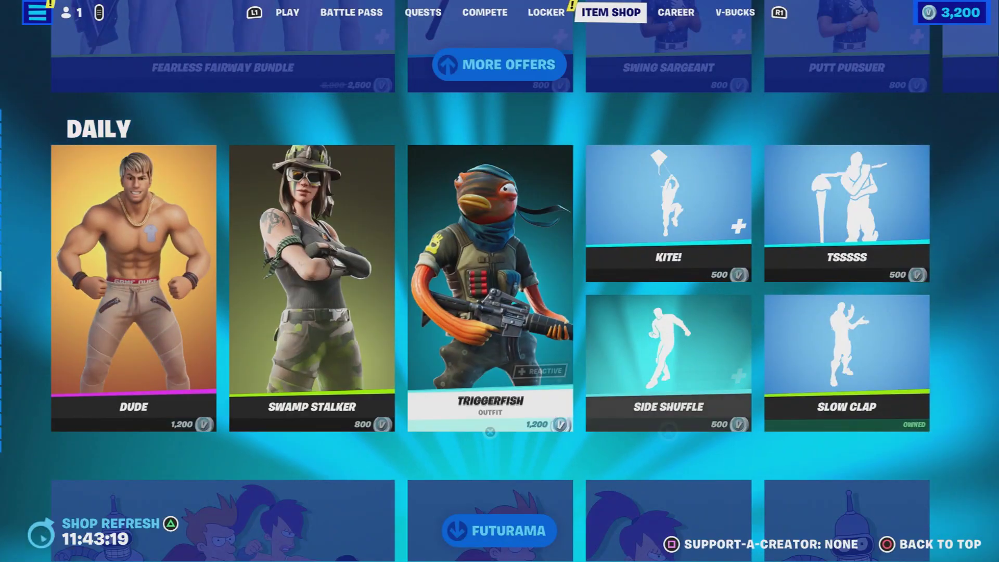
Open the Locker and view the My World emote in Preset 22.
{"action": "key", "text": "Up"}
{"action": "key", "text": "q"}
{"action": "key", "text": "e"}
{"action": "key", "text": "q"}
{"action": "key", "text": "Up"}
{"action": "key", "text": "Down"}
{"action": "key", "text": "Down"}
{"action": "key", "text": "Right"}
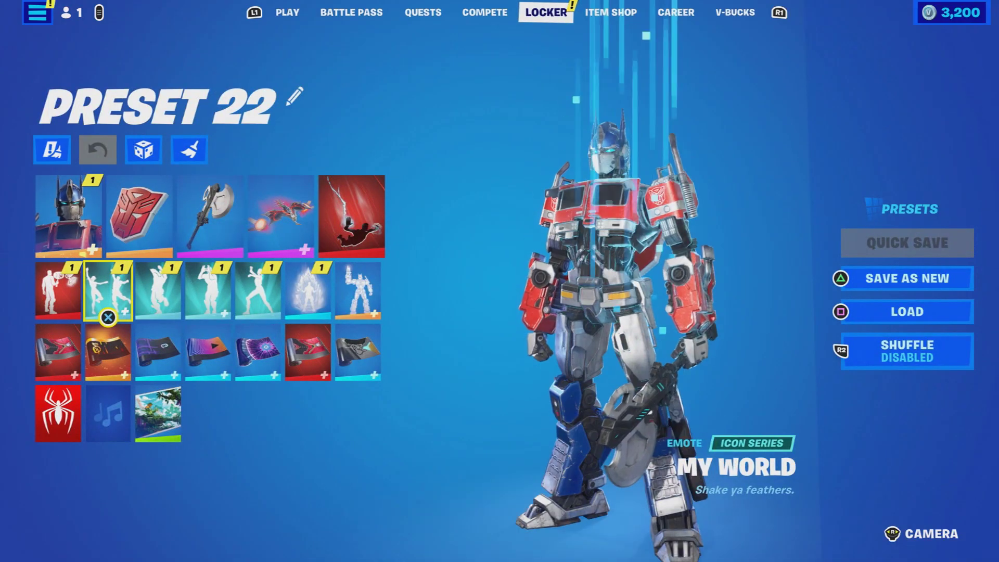
Leave the Locker and return to the Play lobby.
{"action": "key", "text": "Up"}
{"action": "key", "text": "q"}
{"action": "key", "text": "q"}
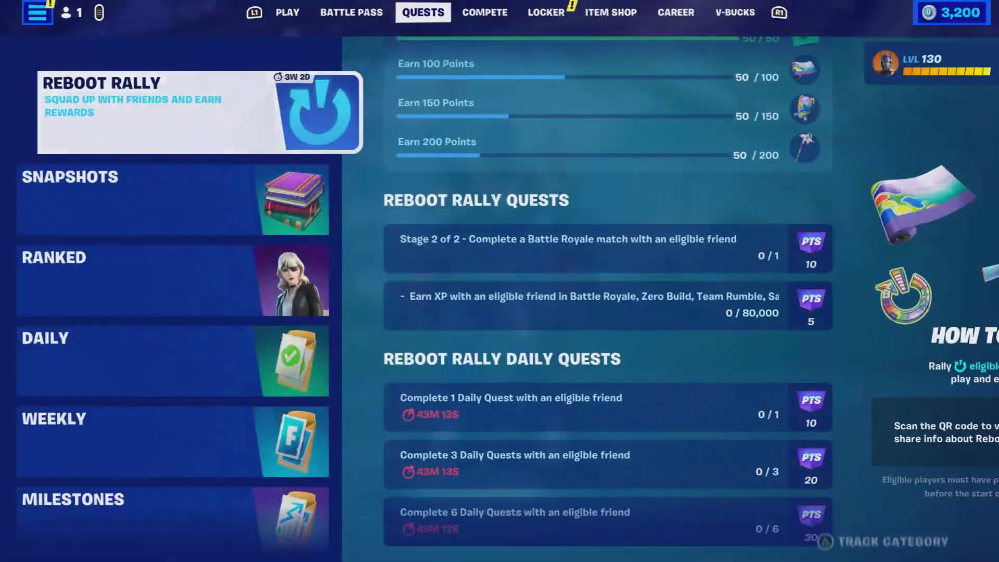
{"action": "key", "text": "q"}
{"action": "key", "text": "q"}
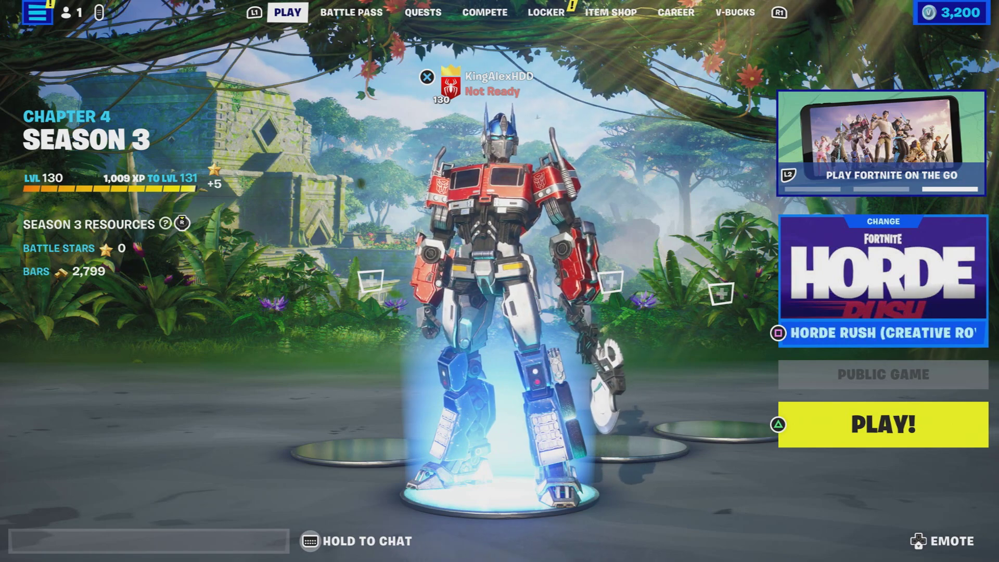
Open the settings from the lobby and show the Game category.
{"action": "key", "text": "Escape"}
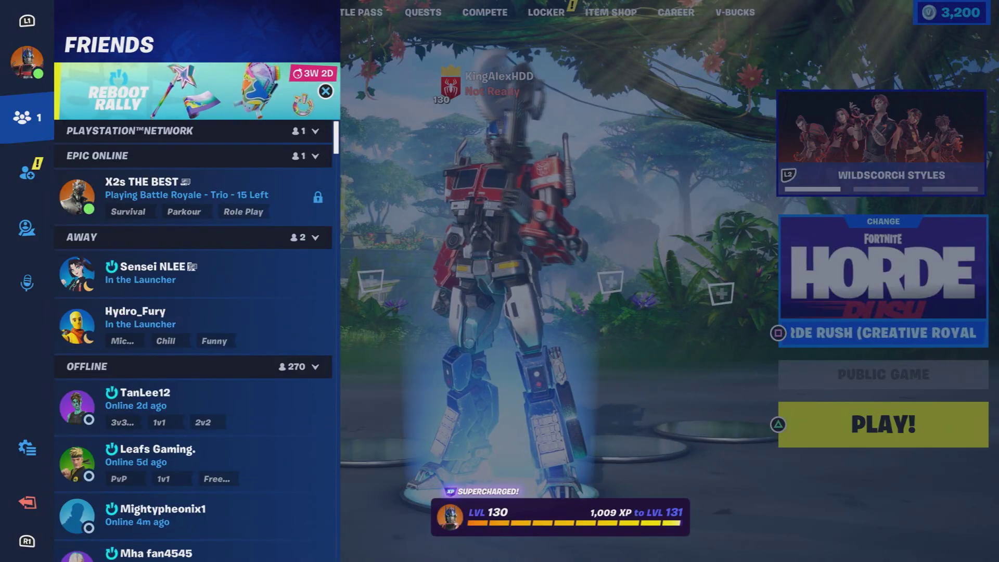
{"action": "key", "text": "Down"}
{"action": "key", "text": "Down"}
{"action": "key", "text": "Down"}
{"action": "key", "text": "Down"}
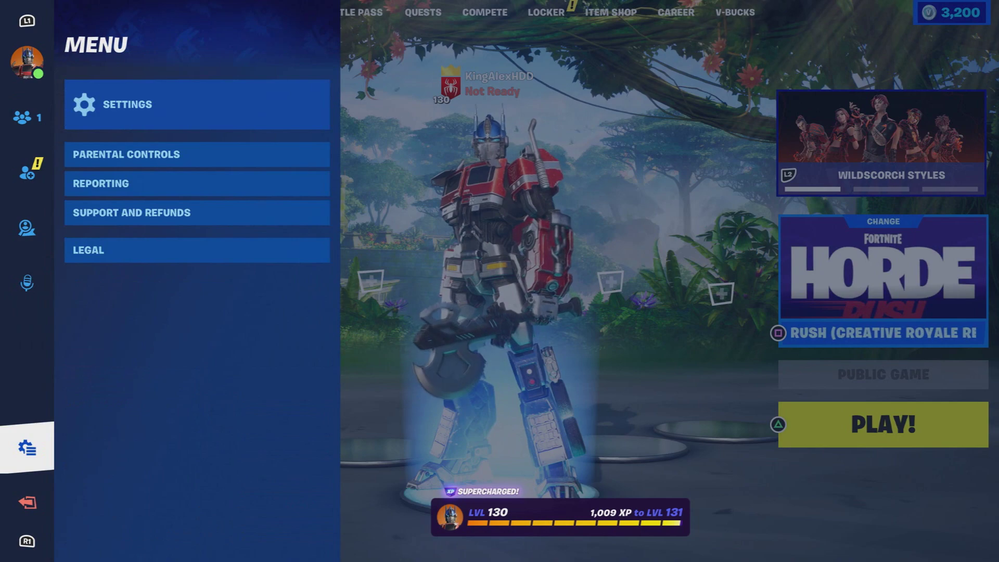
{"action": "key", "text": "Right"}
{"action": "key", "text": "Down"}
{"action": "key", "text": "Up"}
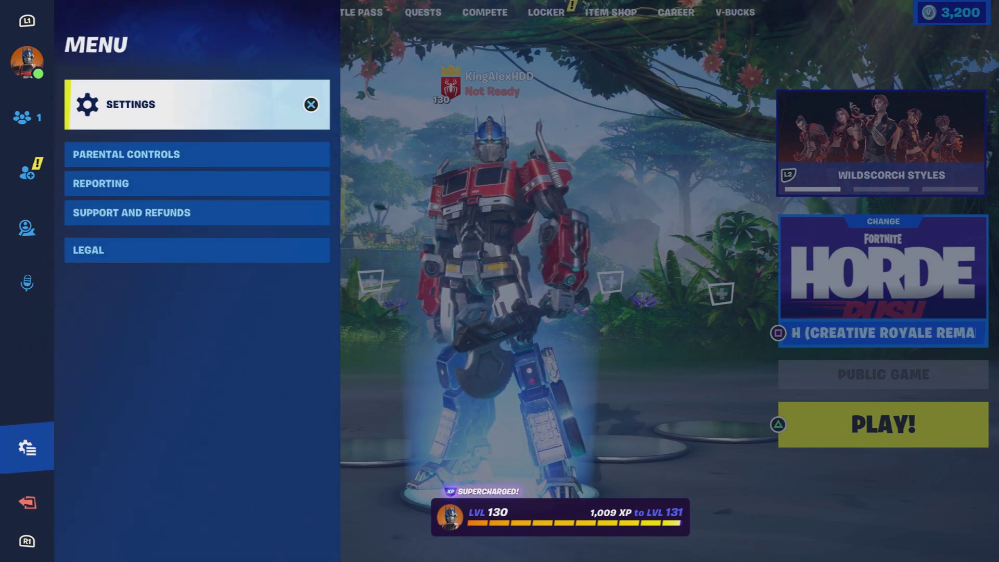
{"action": "key", "text": "Return"}
{"action": "key", "text": "e"}
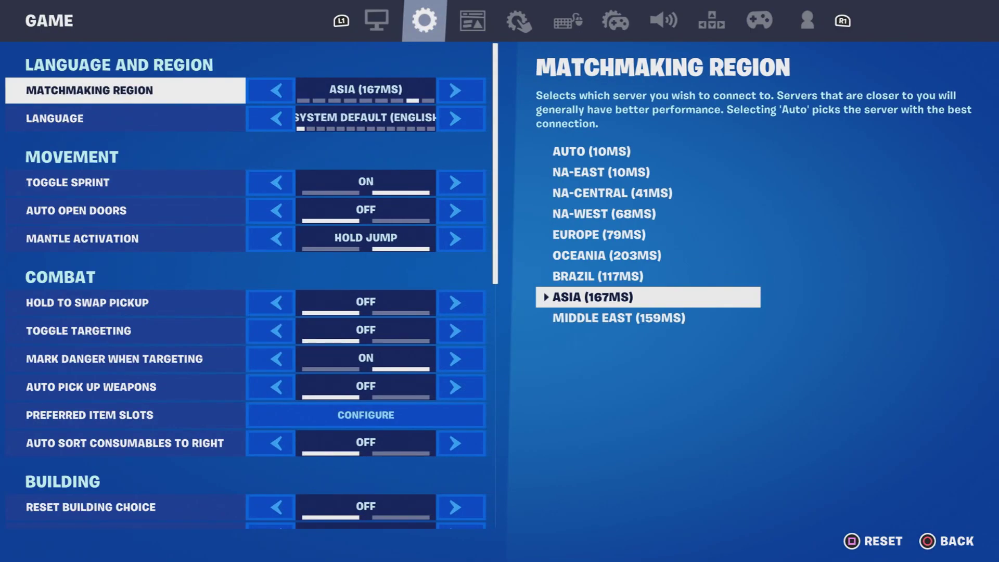
Set the matchmaking region to Auto and apply the change.
{"action": "key", "text": "Left"}
{"action": "key", "text": "Left"}
{"action": "key", "text": "Left"}
{"action": "key", "text": "Left"}
{"action": "key", "text": "Left"}
{"action": "key", "text": "Left"}
{"action": "key", "text": "Left"}
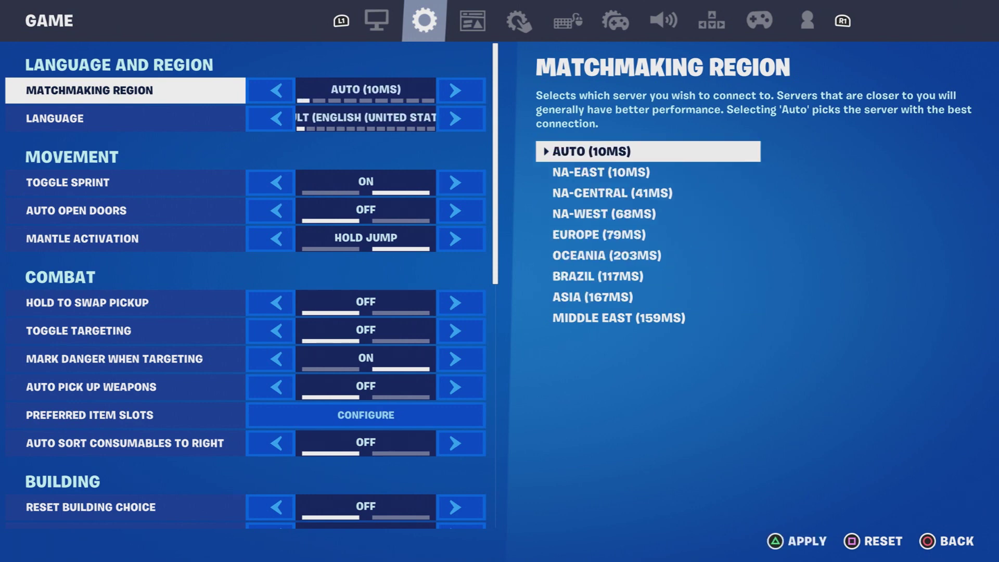
{"action": "key", "text": "a"}
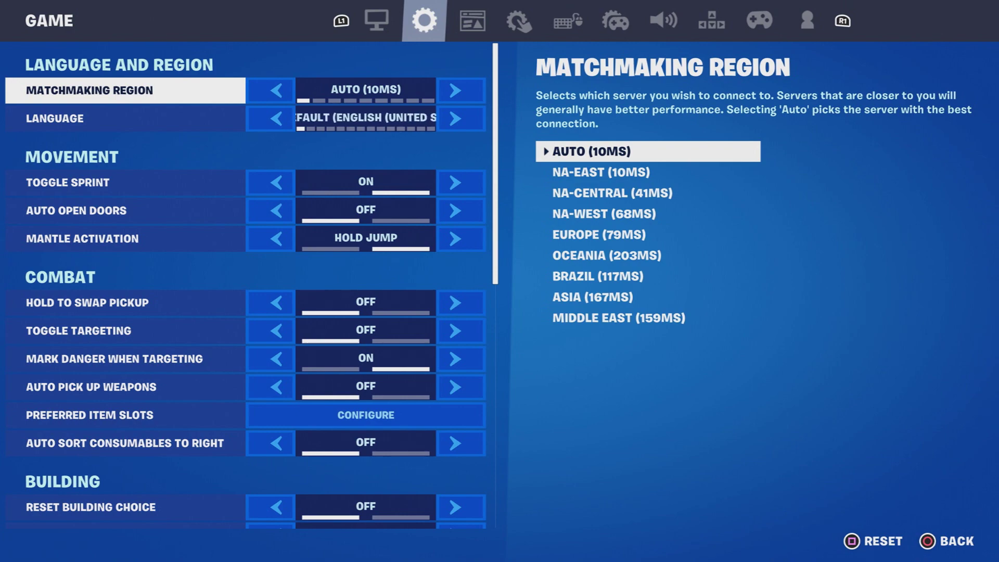
Show the Account and Privacy settings and select the Player Surveys option.
{"action": "key", "text": "e"}
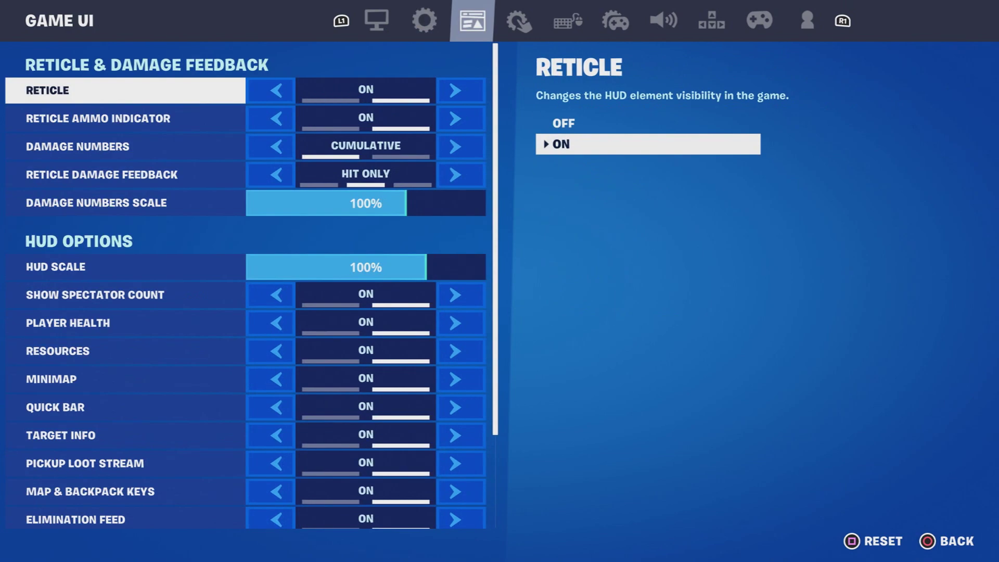
{"action": "key", "text": "e"}
{"action": "key", "text": "e"}
{"action": "key", "text": "e"}
{"action": "key", "text": "e"}
{"action": "key", "text": "e"}
{"action": "key", "text": "e"}
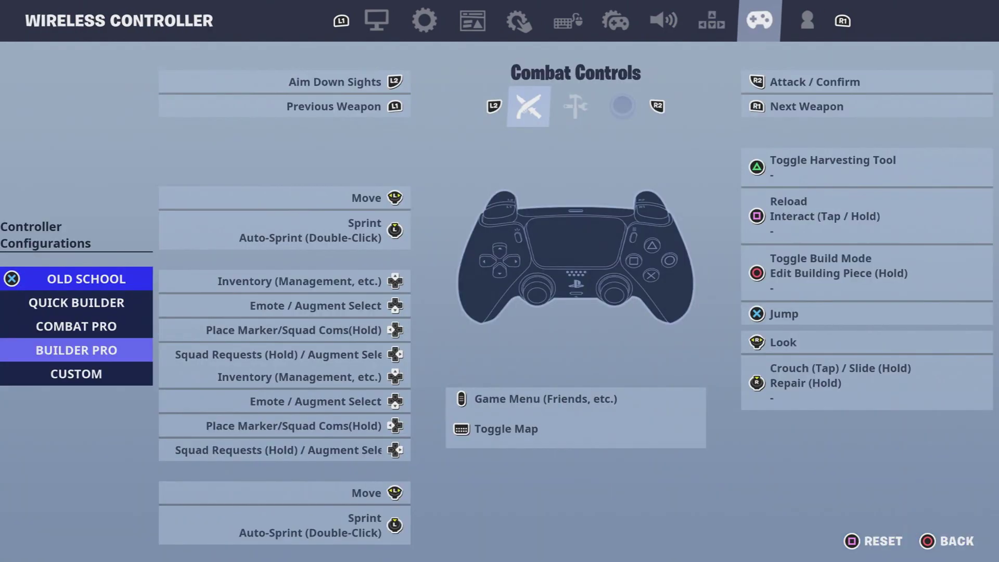
{"action": "key", "text": "e"}
{"action": "key", "text": "Down"}
{"action": "key", "text": "Down"}
{"action": "key", "text": "Down"}
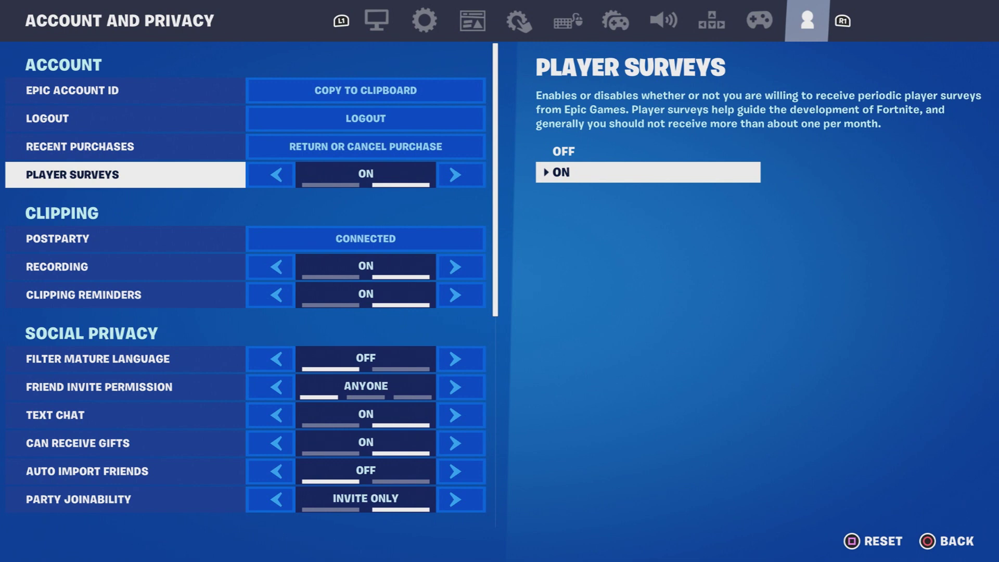
Switch Player Surveys off and back on, and move to the Postparty entry under Clipping.
{"action": "key", "text": "Left"}
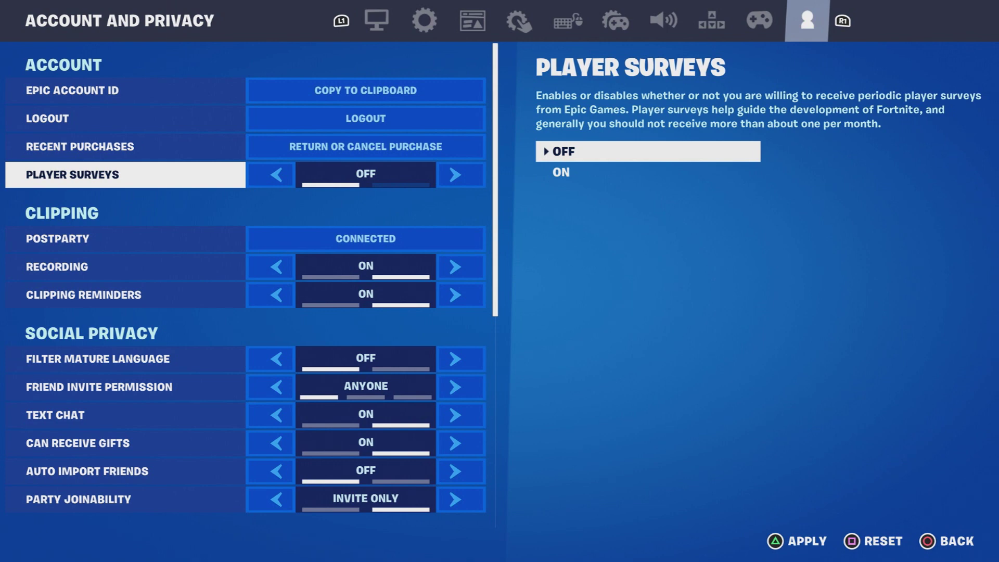
{"action": "key", "text": "Right"}
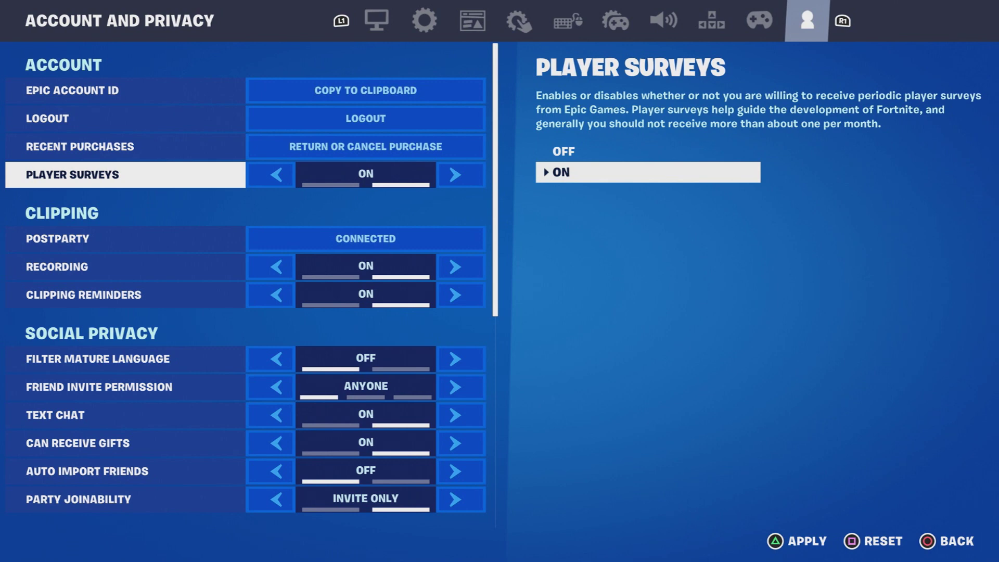
{"action": "key", "text": "Down"}
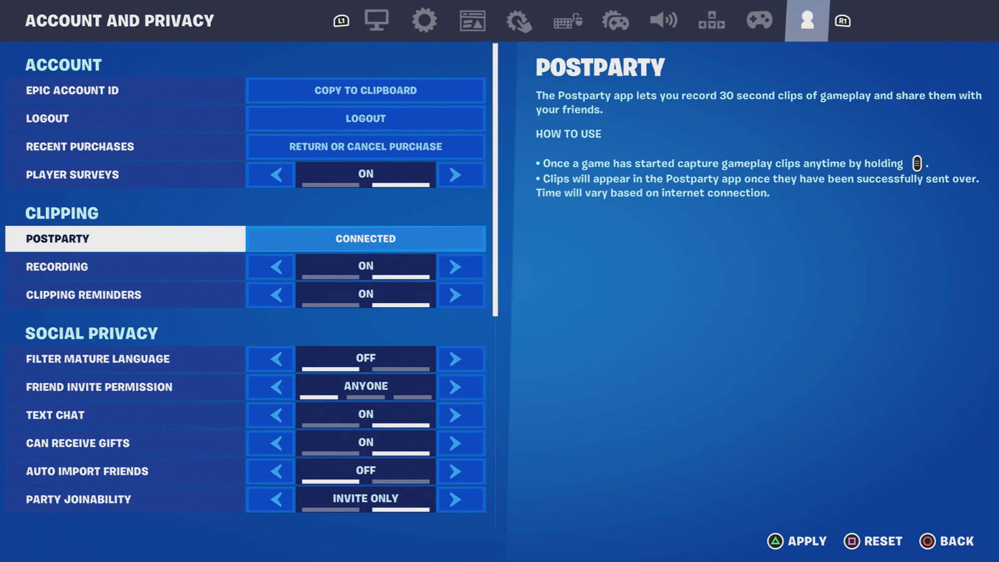
Review the descriptions of the Clipping options Postparty, Recording and Clipping Reminders.
{"action": "key", "text": "Down"}
{"action": "key", "text": "Up"}
{"action": "key", "text": "Down"}
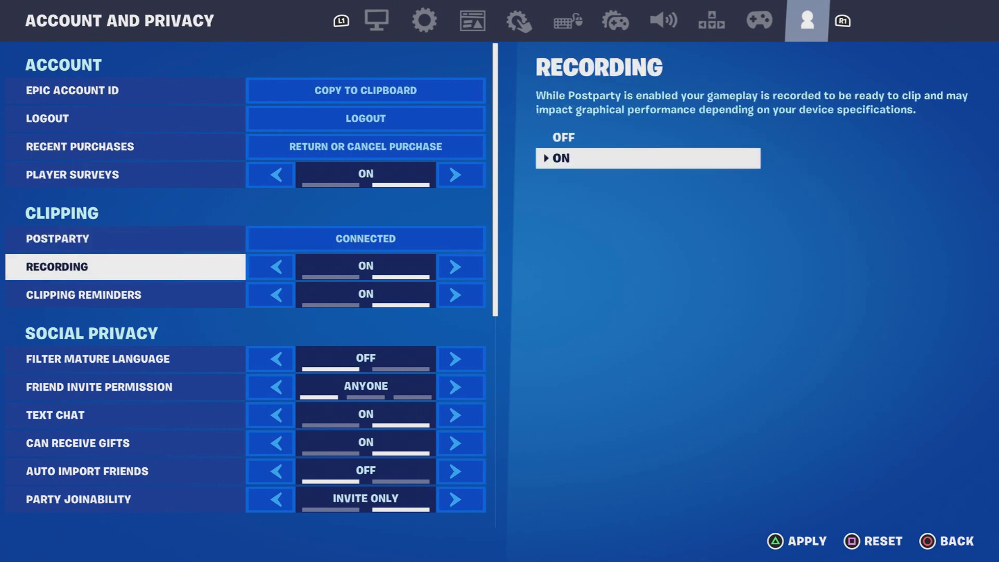
{"action": "key", "text": "Down"}
{"action": "key", "text": "Up"}
{"action": "key", "text": "Up"}
{"action": "key", "text": "Down"}
{"action": "key", "text": "Down"}
{"action": "key", "text": "Up"}
{"action": "key", "text": "Up"}
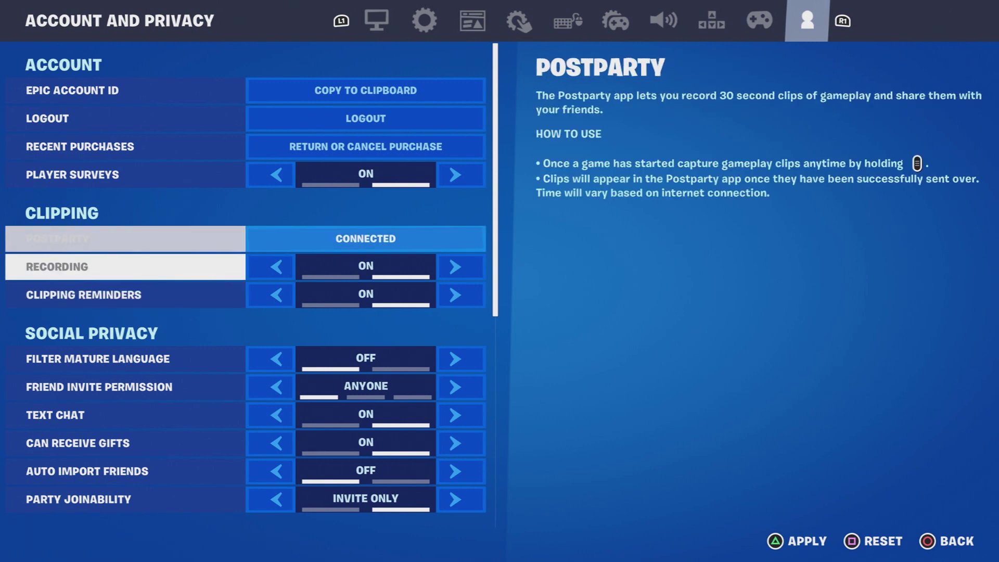
{"action": "key", "text": "Down"}
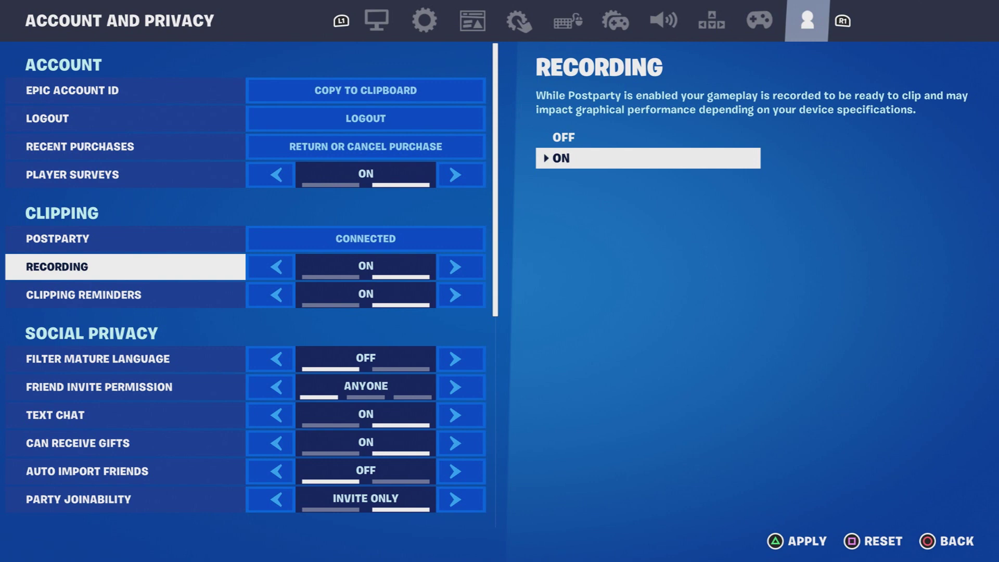
{"action": "key", "text": "Down"}
{"action": "key", "text": "Up"}
{"action": "key", "text": "Up"}
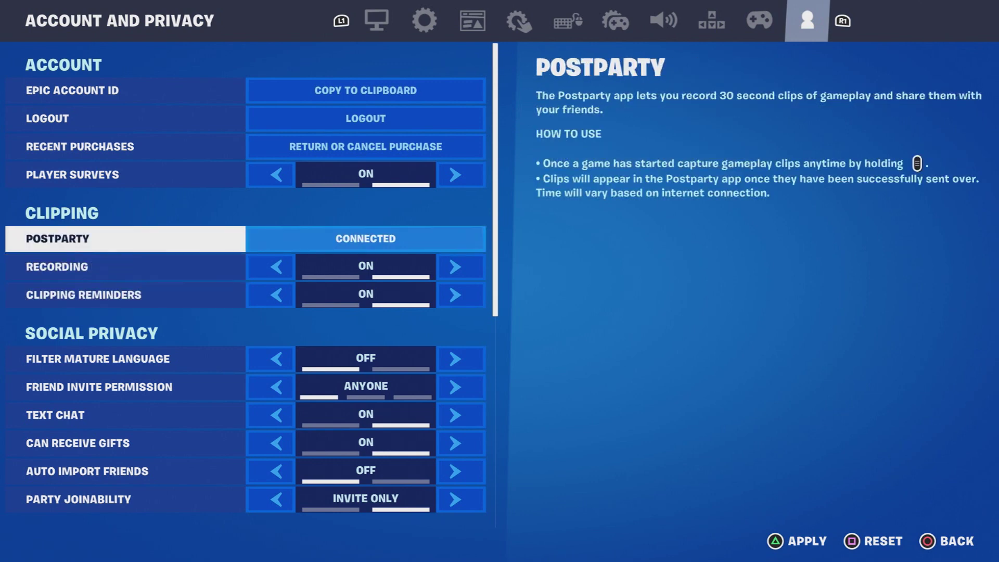
{"action": "key", "text": "Down"}
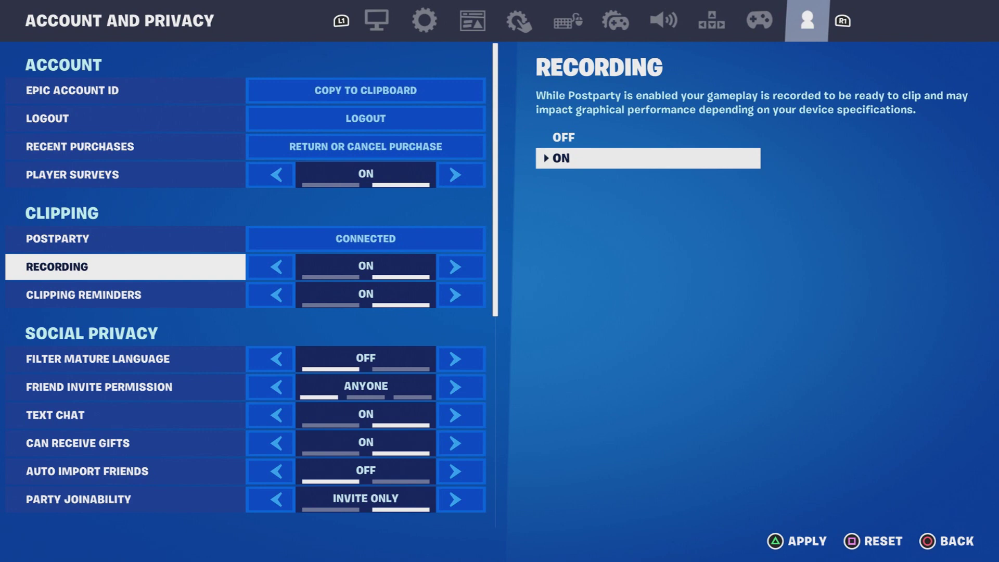
{"action": "key", "text": "Down"}
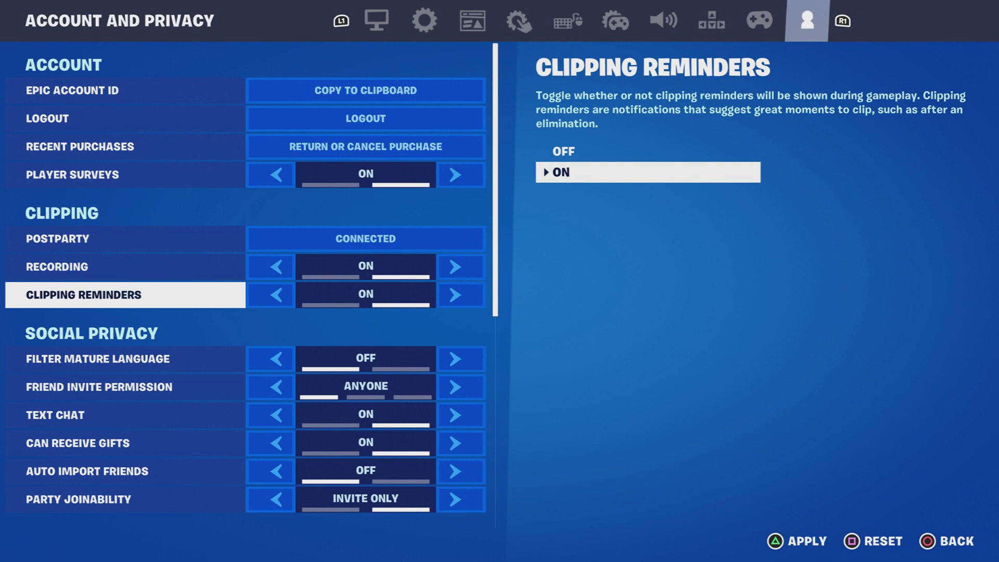
Switch Friend Invite Permission under Social Privacy to No One and back to Anyone, twice.
{"action": "key", "text": "Down"}
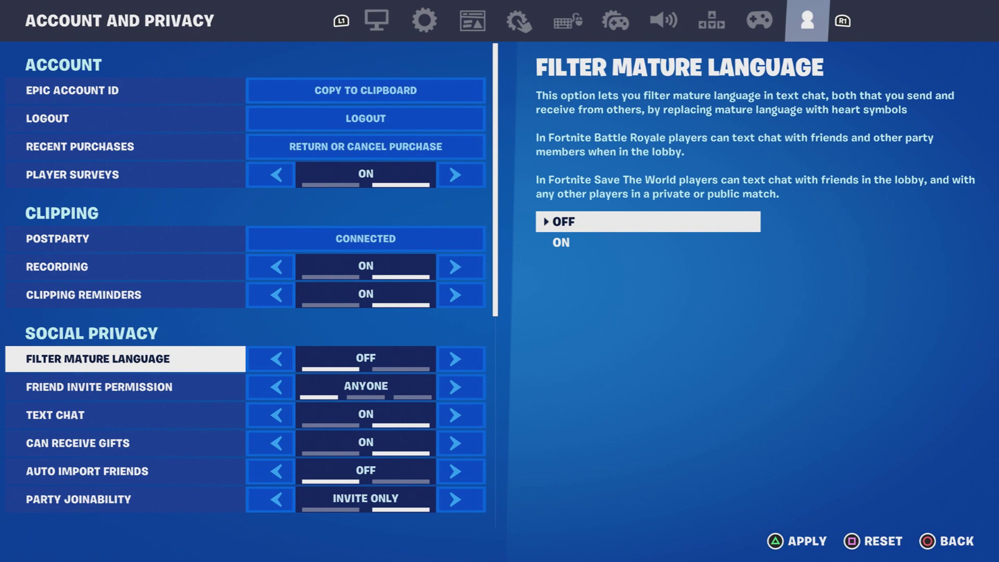
{"action": "key", "text": "Down"}
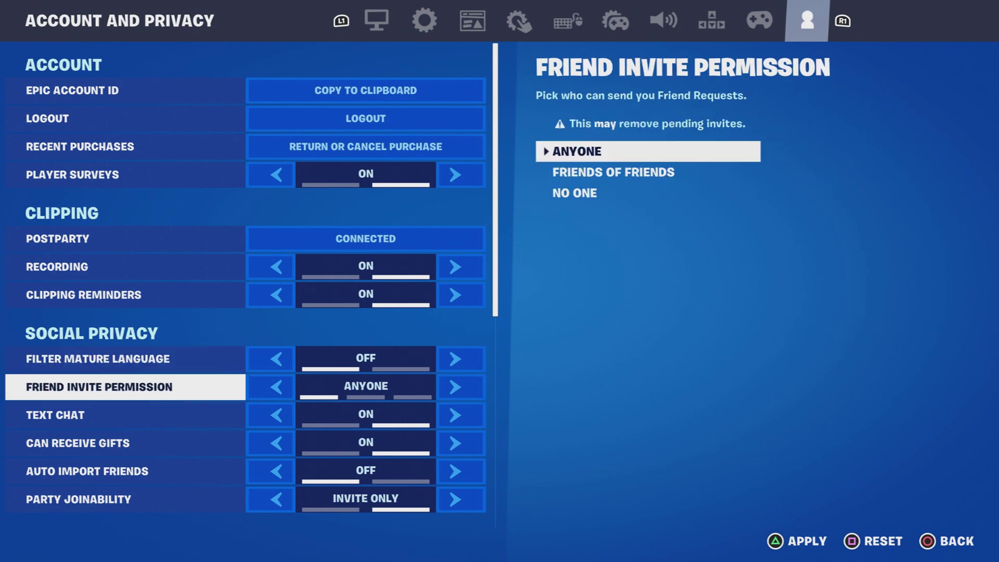
{"action": "key", "text": "Right"}
{"action": "key", "text": "Right"}
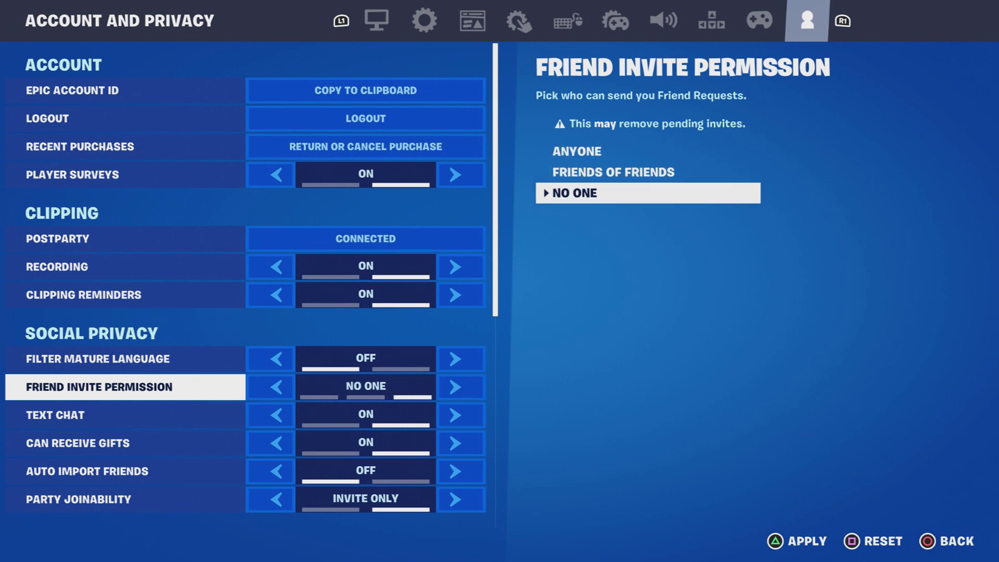
{"action": "key", "text": "Left"}
{"action": "key", "text": "Left"}
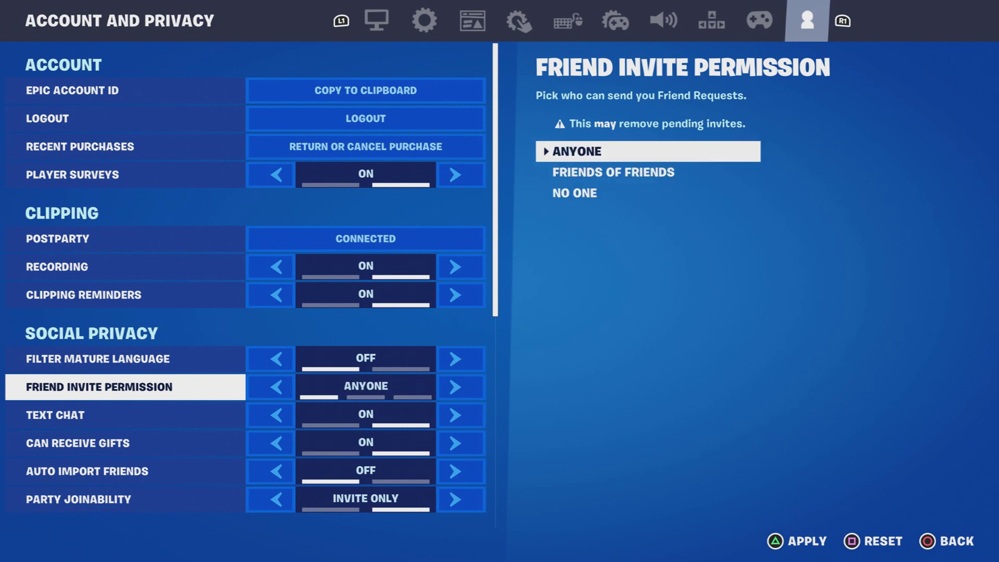
{"action": "key", "text": "Right"}
{"action": "key", "text": "Right"}
{"action": "key", "text": "Left"}
{"action": "key", "text": "Left"}
Review the Social Privacy options Text Chat, Can Receive Gifts, Auto Import Friends and Party Joinability.
{"action": "key", "text": "Down"}
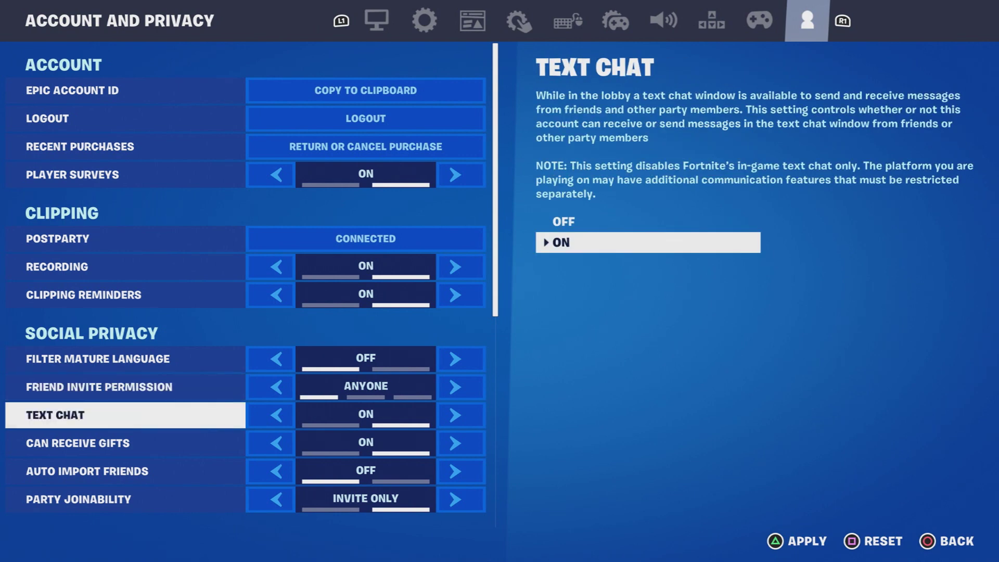
{"action": "key", "text": "Down"}
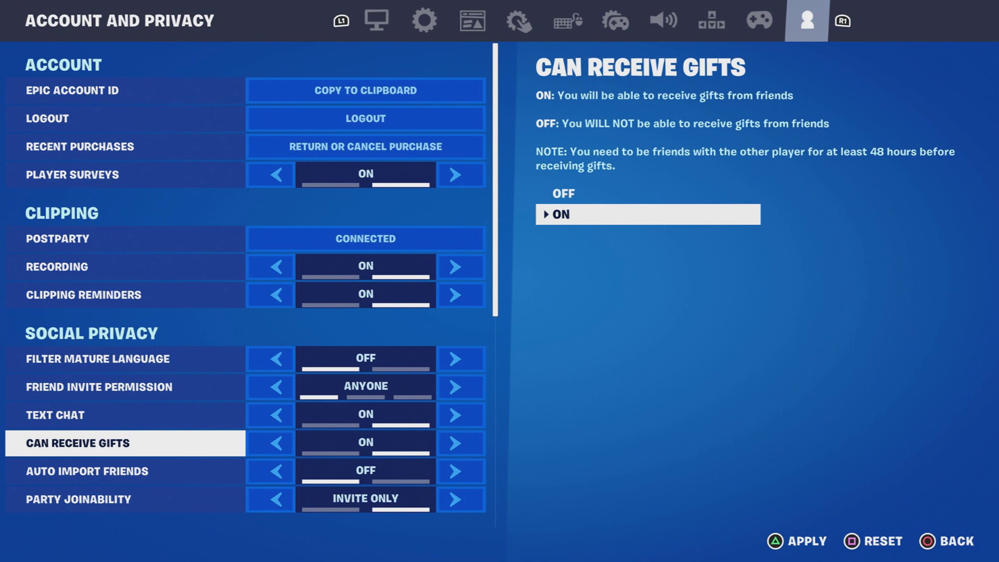
{"action": "key", "text": "Down"}
{"action": "key", "text": "Up"}
{"action": "key", "text": "Down"}
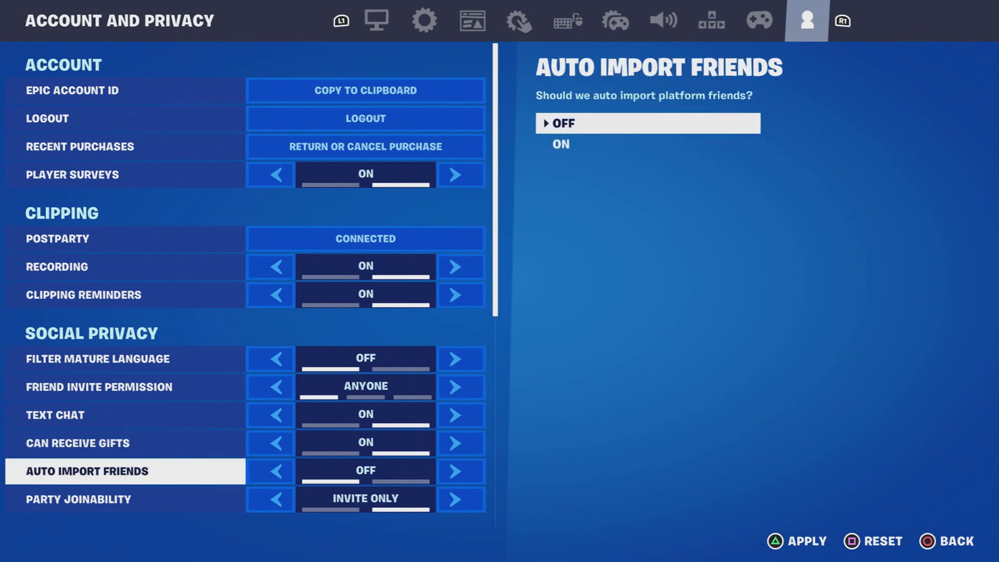
{"action": "key", "text": "Down"}
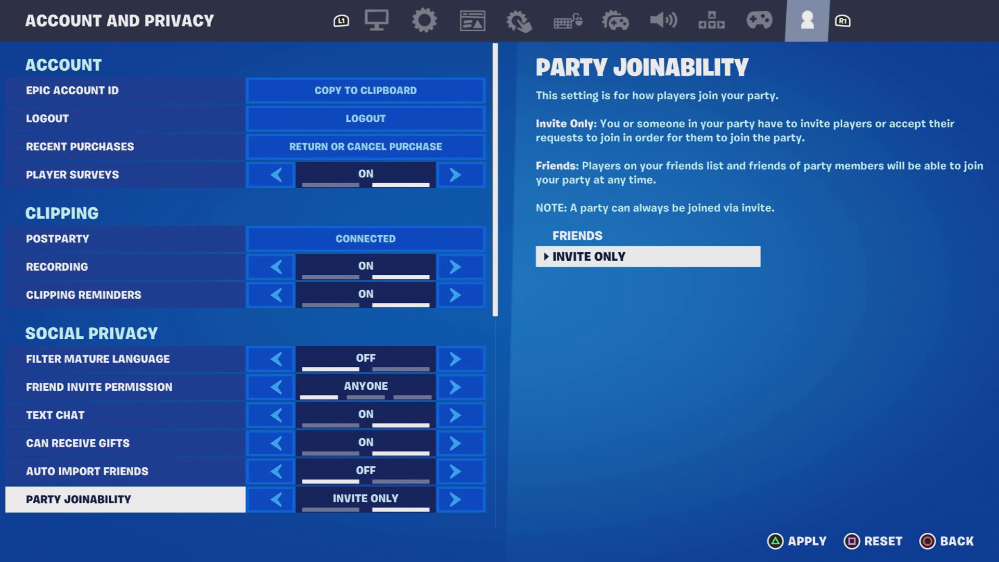
{"action": "key", "text": "Down"}
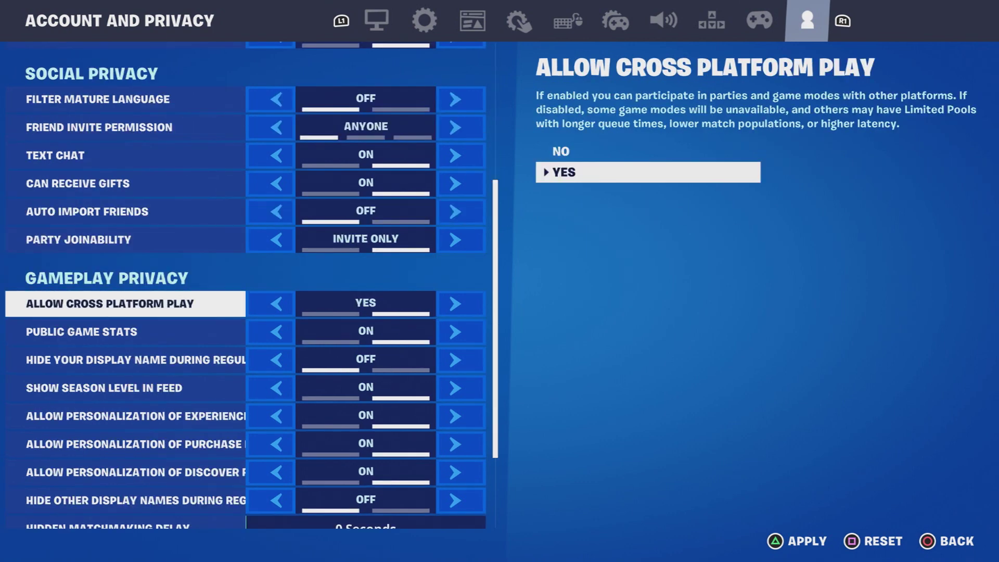
{"action": "key", "text": "Up"}
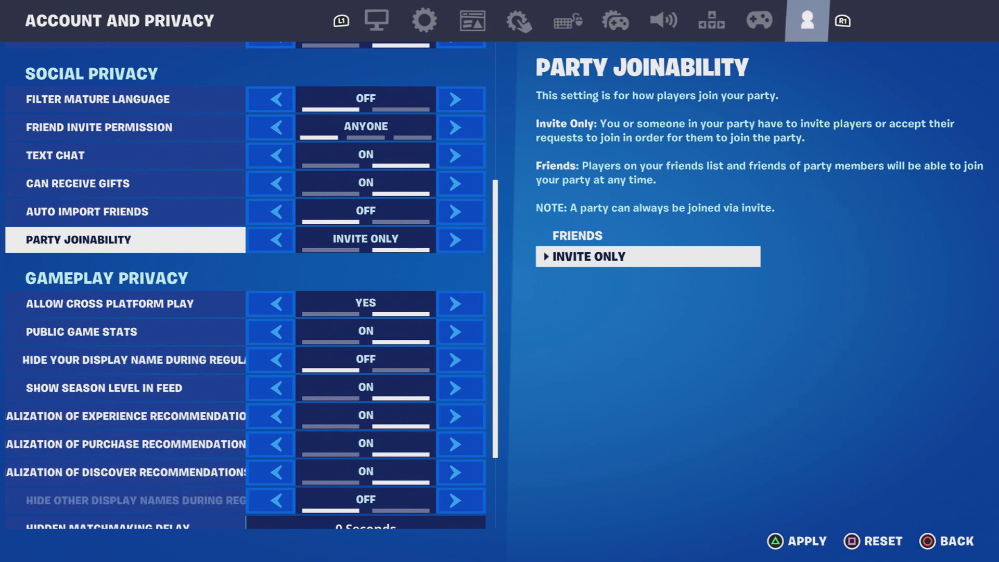
Set Allow Cross Platform Play under Gameplay Privacy to No and apply the change.
{"action": "key", "text": "Down"}
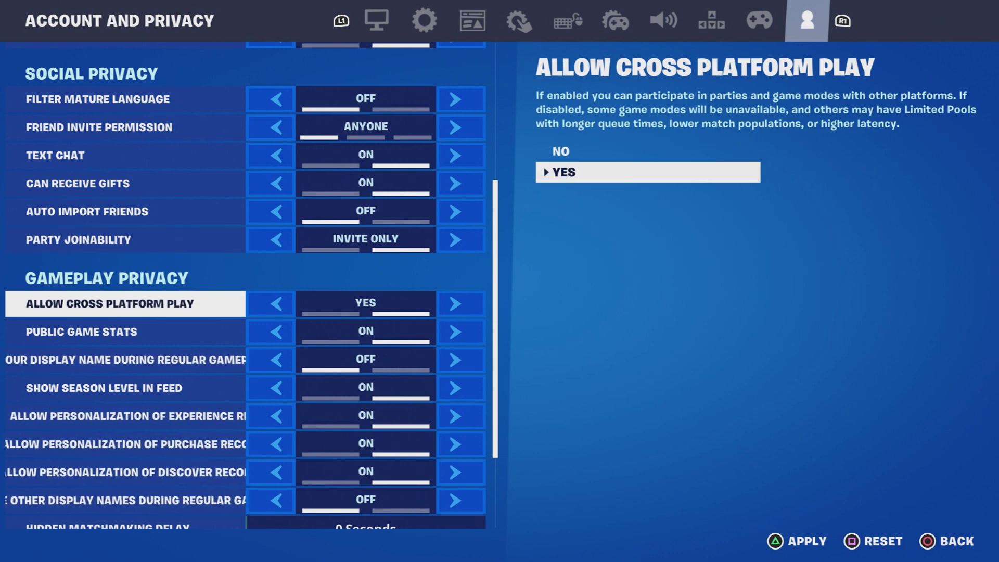
{"action": "key", "text": "Left"}
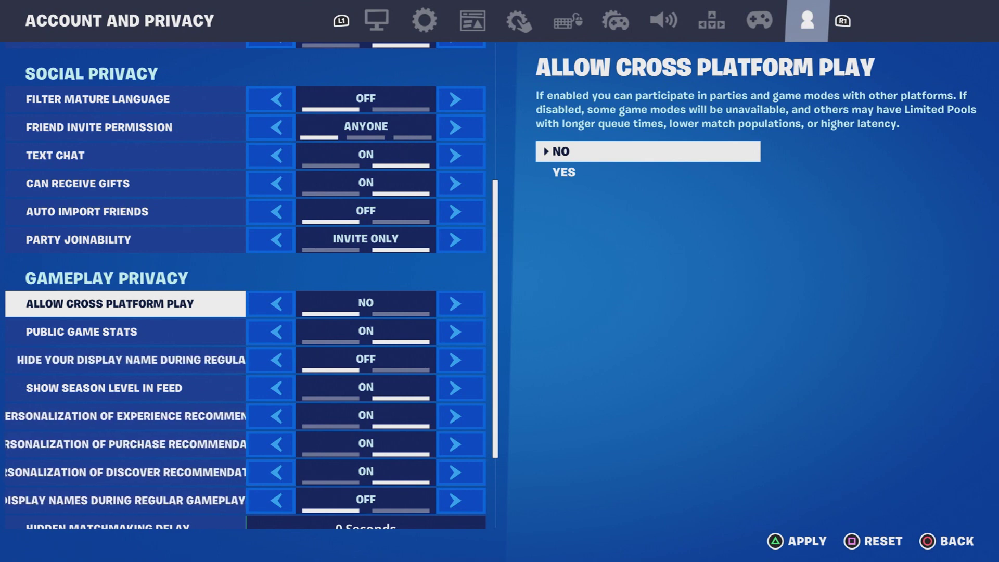
{"action": "key", "text": "a"}
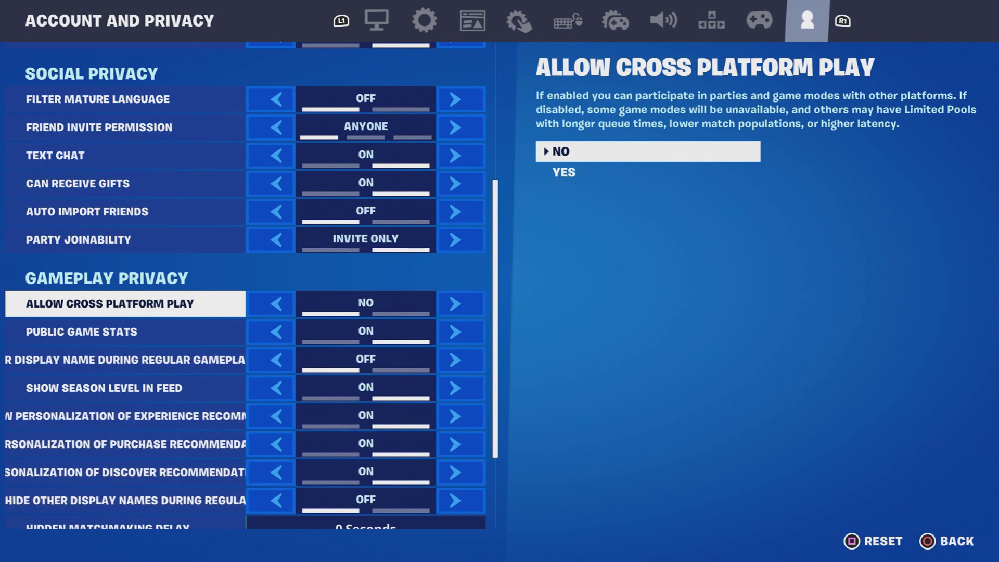
Review the Gameplay Privacy options from Public Game Stats to hiding other display names during regular gameplay.
{"action": "key", "text": "Down"}
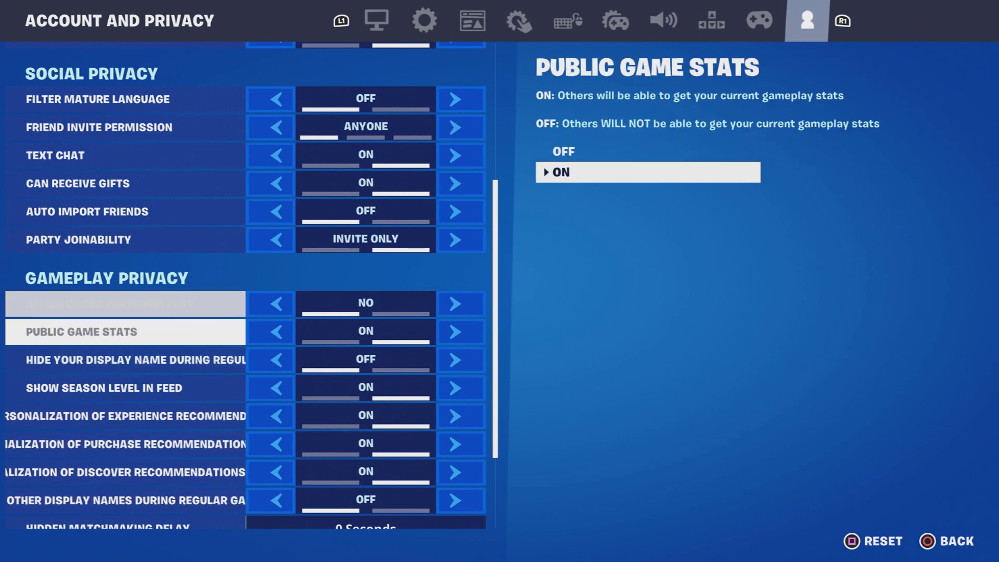
{"action": "key", "text": "Down"}
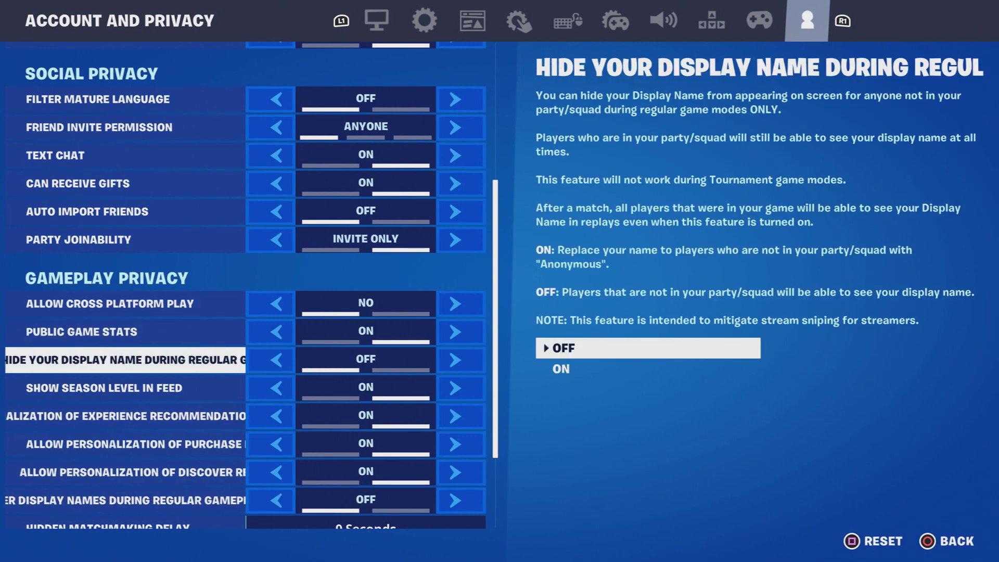
{"action": "key", "text": "Down"}
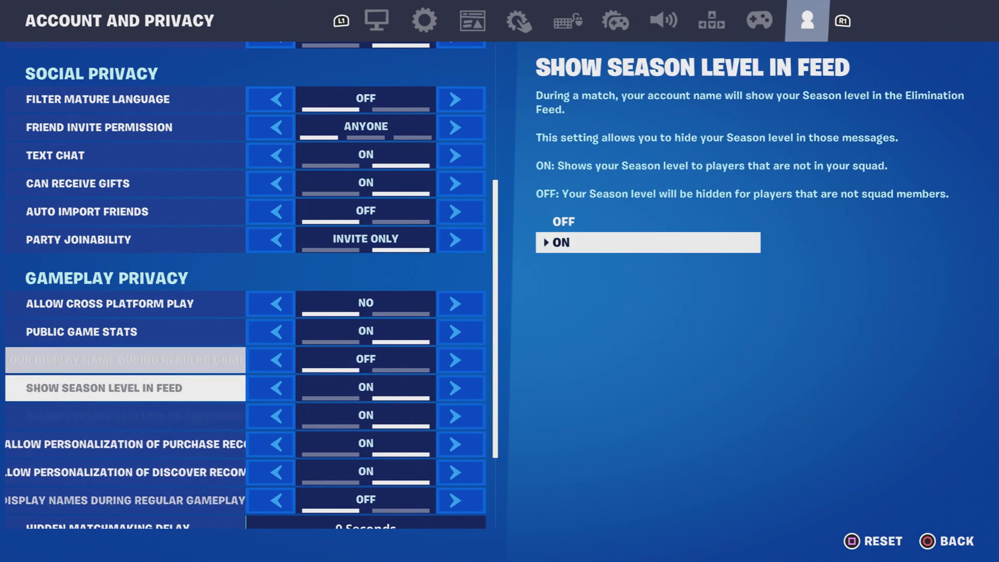
{"action": "key", "text": "Down"}
{"action": "key", "text": "Down"}
{"action": "key", "text": "Down"}
{"action": "key", "text": "Down"}
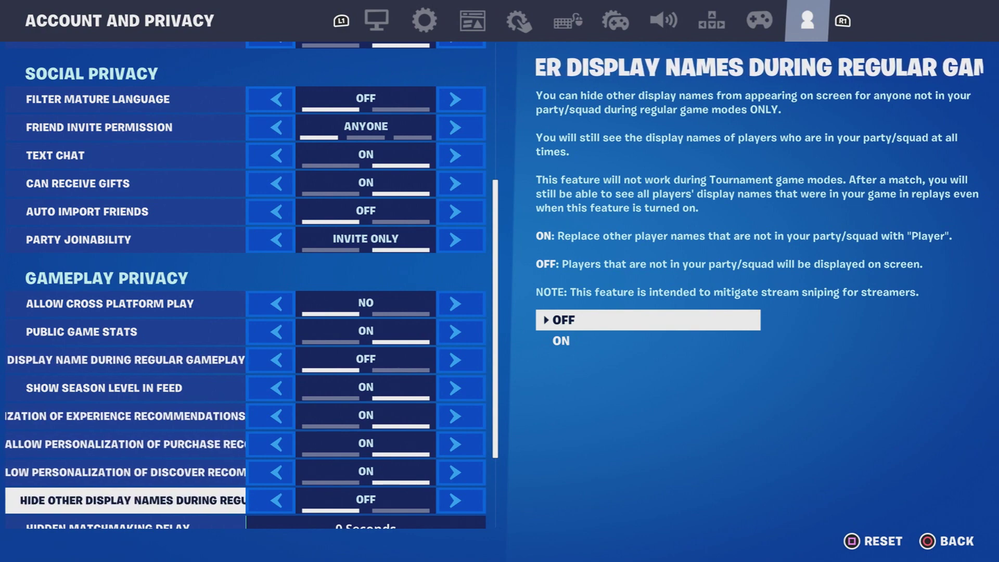
Set the Hidden Matchmaking Delay to 5 seconds, apply it and return to the lobby.
{"action": "key", "text": "Down"}
{"action": "key", "text": "Down"}
{"action": "key", "text": "Up"}
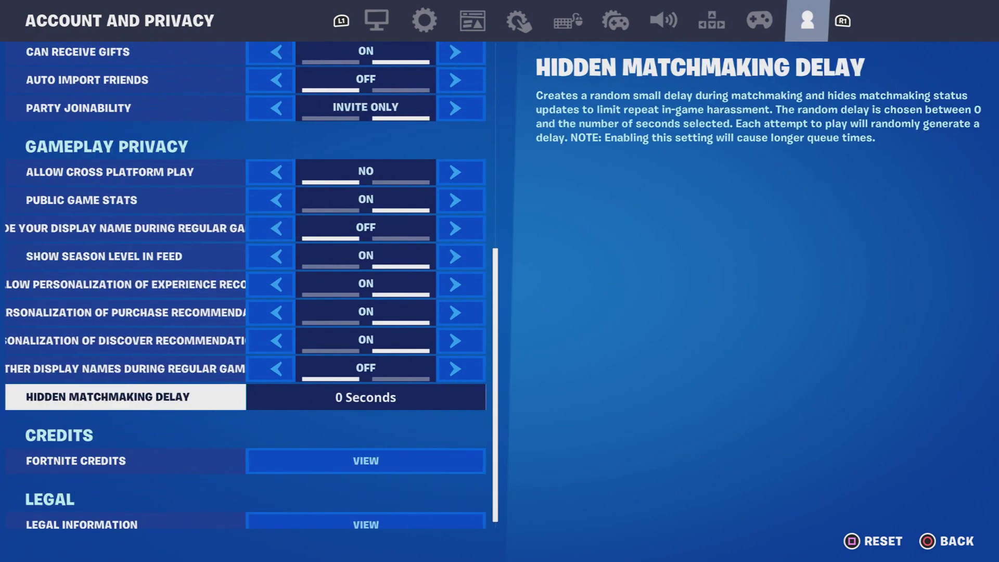
{"action": "key", "text": "Right"}
{"action": "key", "text": "Right"}
{"action": "key", "text": "Right"}
{"action": "key", "text": "Right"}
{"action": "key", "text": "Right"}
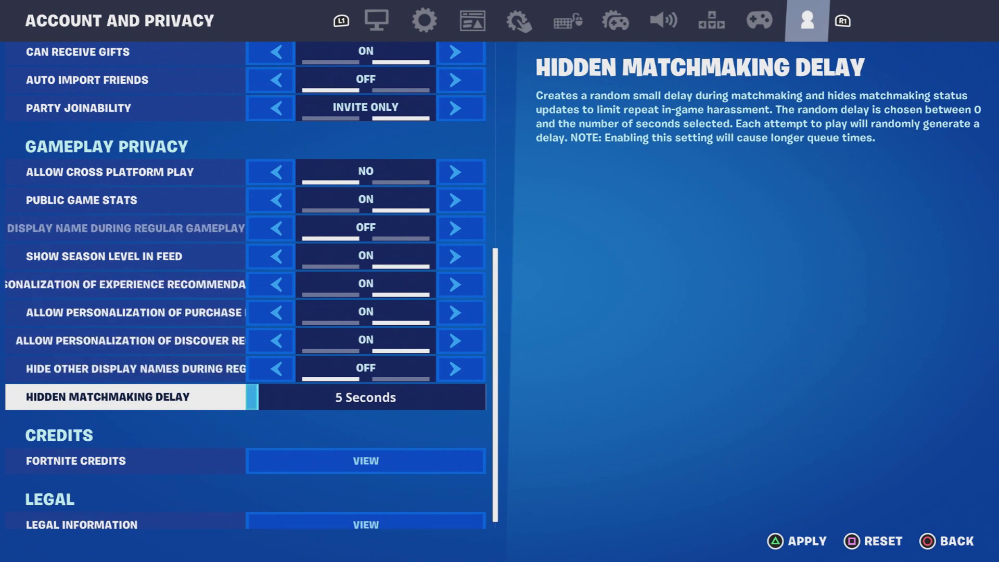
{"action": "key", "text": "a"}
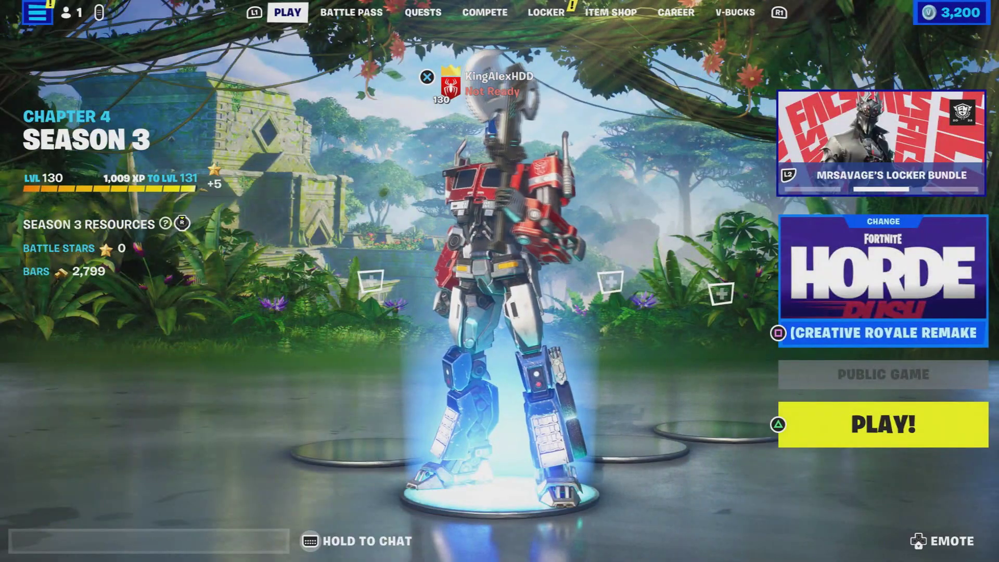
Open the game mode selection from the lobby and go to the By Epic row in Discover.
{"action": "key", "text": "Return"}
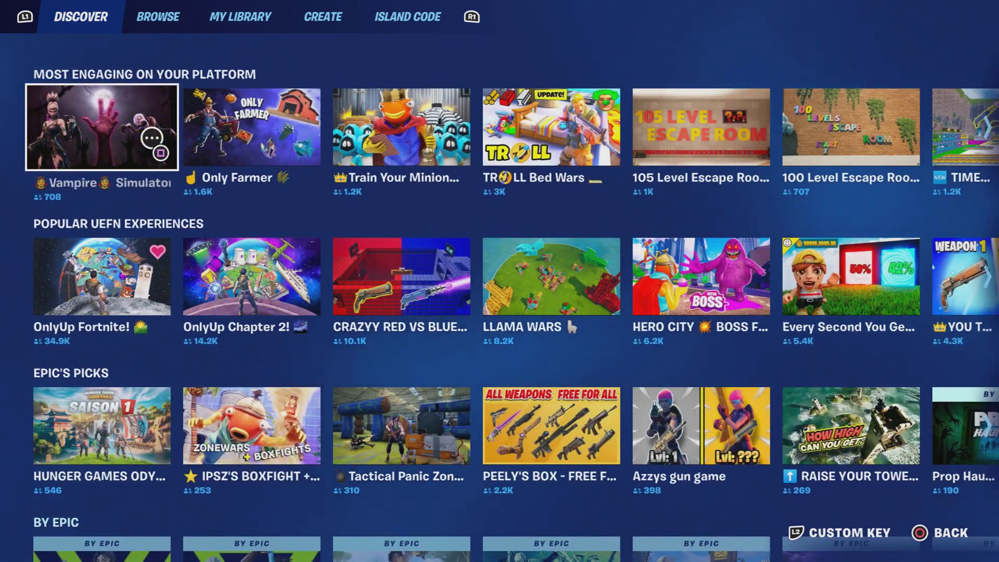
{"action": "key", "text": "Down"}
{"action": "key", "text": "Down"}
{"action": "key", "text": "Down"}
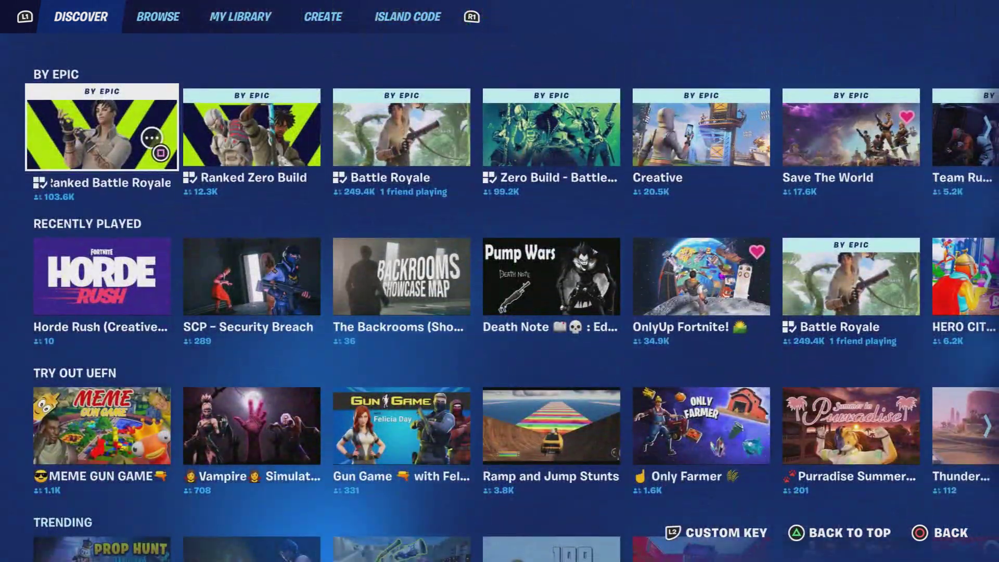
Look through the game modes in the By Epic row, such as Zero Build, Creative and Team Rumble.
{"action": "key", "text": "Right"}
{"action": "key", "text": "Right"}
{"action": "key", "text": "Right"}
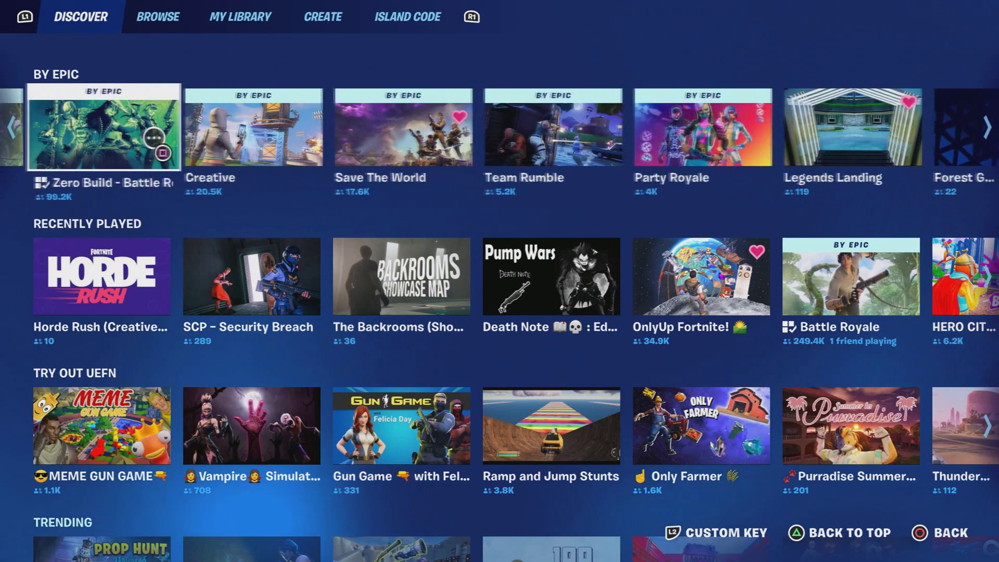
{"action": "key", "text": "Right"}
{"action": "key", "text": "Right"}
{"action": "key", "text": "Right"}
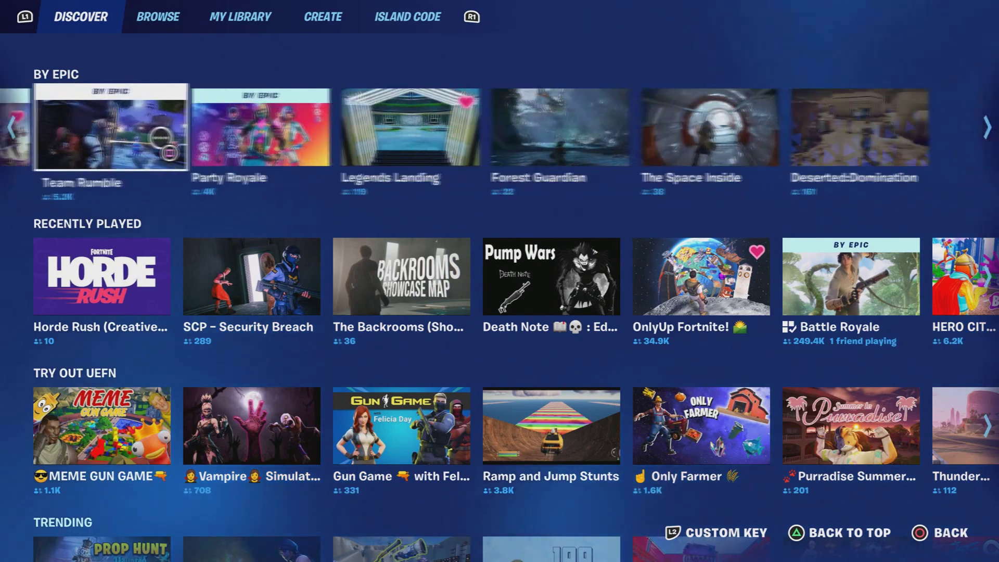
{"action": "key", "text": "Left"}
{"action": "key", "text": "Right"}
{"action": "key", "text": "Left"}
{"action": "key", "text": "Left"}
{"action": "key", "text": "Left"}
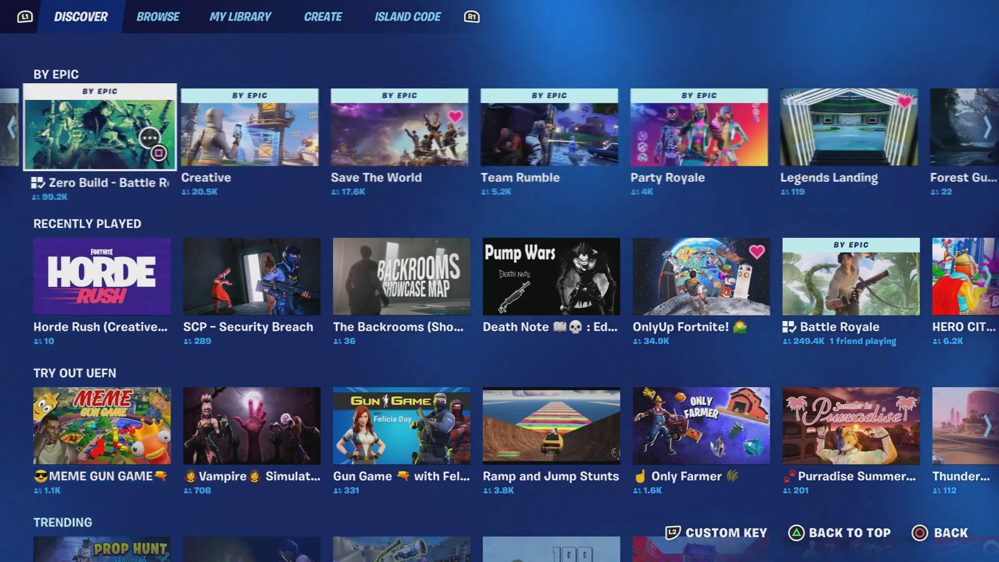
{"action": "key", "text": "Right"}
{"action": "key", "text": "Left"}
{"action": "key", "text": "Left"}
{"action": "key", "text": "Left"}
{"action": "key", "text": "Right"}
{"action": "key", "text": "Right"}
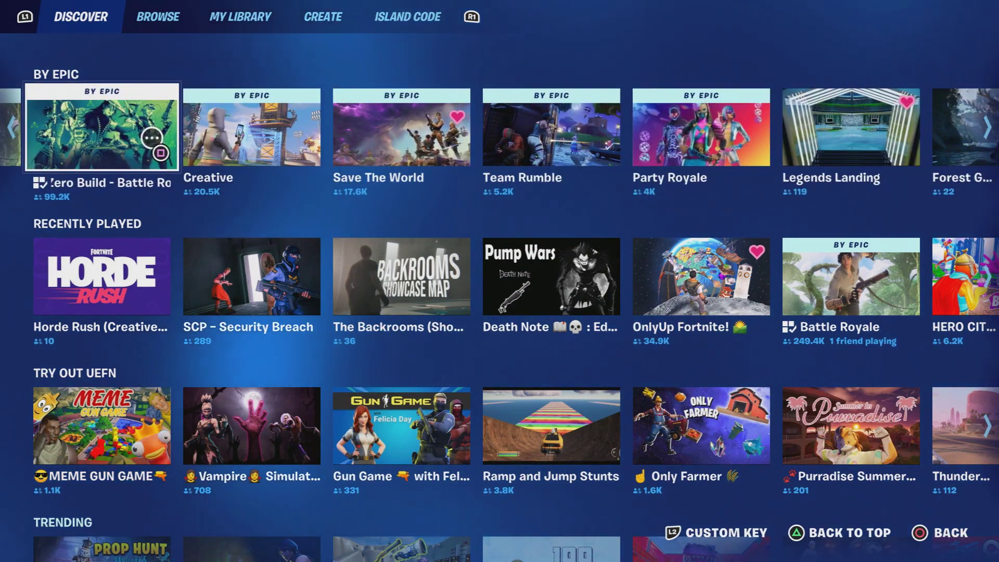
Choose Battle Royale in the By Epic row and open its team size options.
{"action": "key", "text": "Left"}
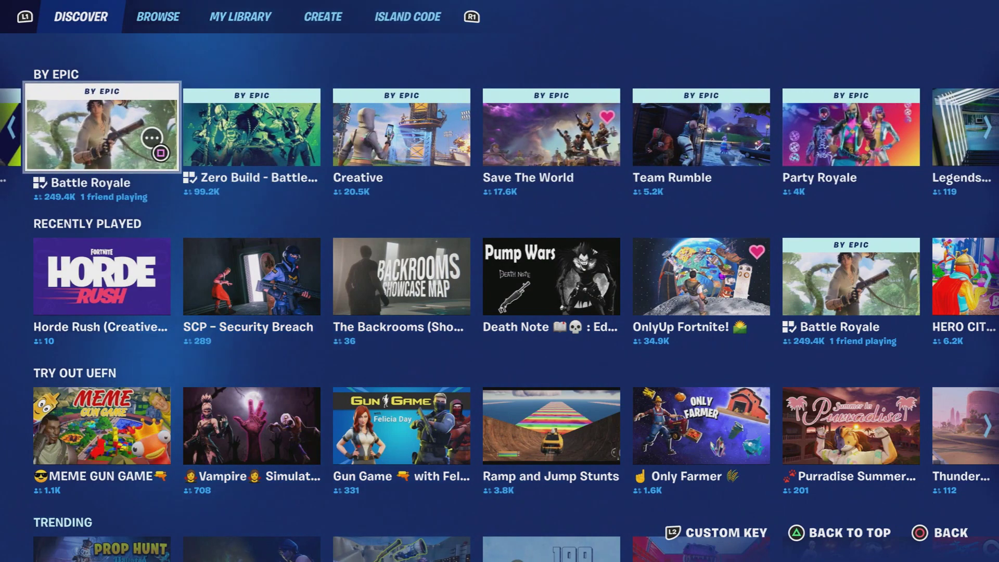
{"action": "key", "text": "Right"}
{"action": "key", "text": "Left"}
{"action": "key", "text": "Right"}
{"action": "key", "text": "Left"}
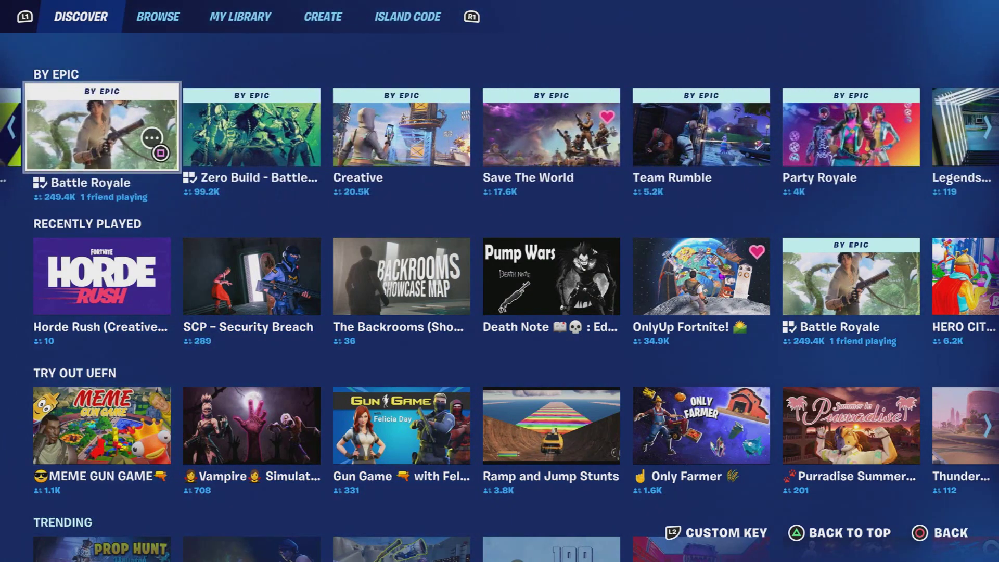
{"action": "key", "text": "Return"}
{"action": "key", "text": "Return"}
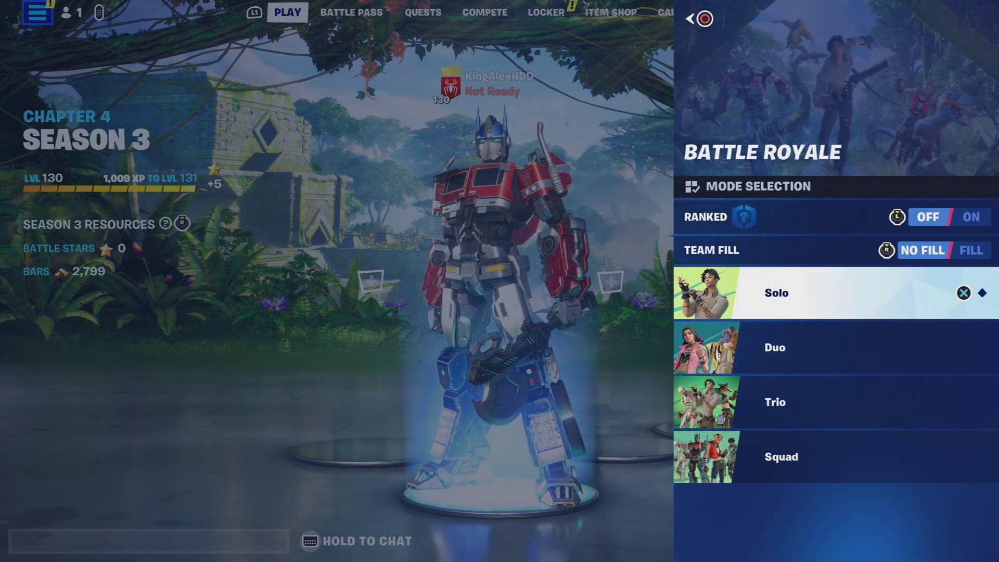
Look through the Battle Royale team size options Solo, Duo, Trio and Squad.
{"action": "key", "text": "Down"}
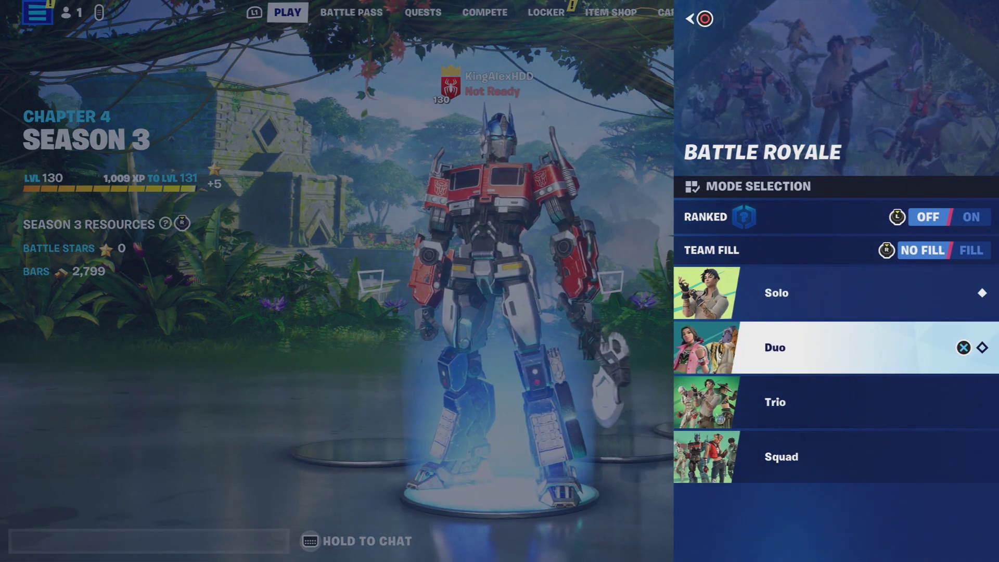
{"action": "key", "text": "Down"}
{"action": "key", "text": "Down"}
{"action": "key", "text": "Up"}
{"action": "key", "text": "Down"}
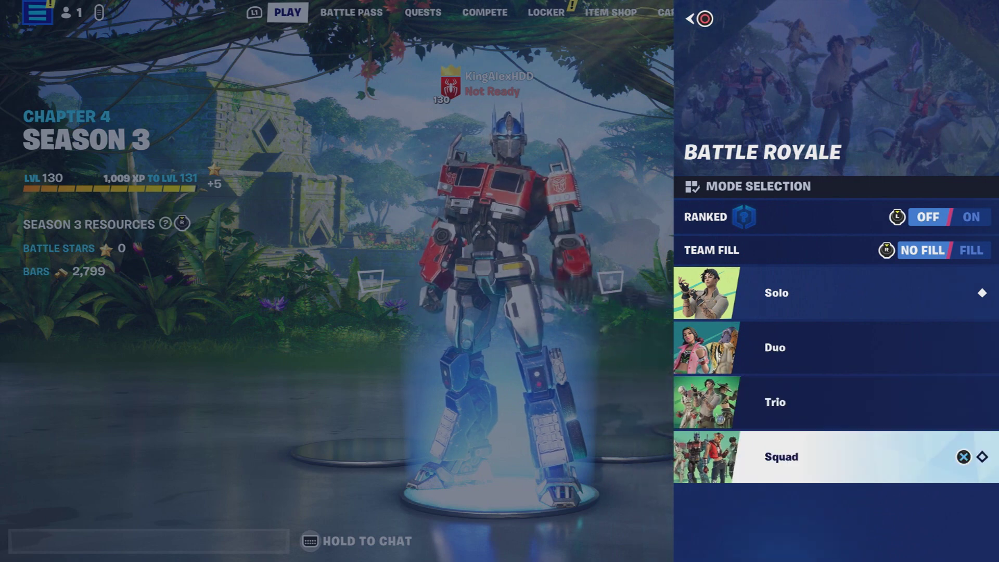
{"action": "key", "text": "Up"}
{"action": "key", "text": "Up"}
{"action": "key", "text": "Down"}
{"action": "key", "text": "Down"}
{"action": "key", "text": "Up"}
{"action": "key", "text": "Up"}
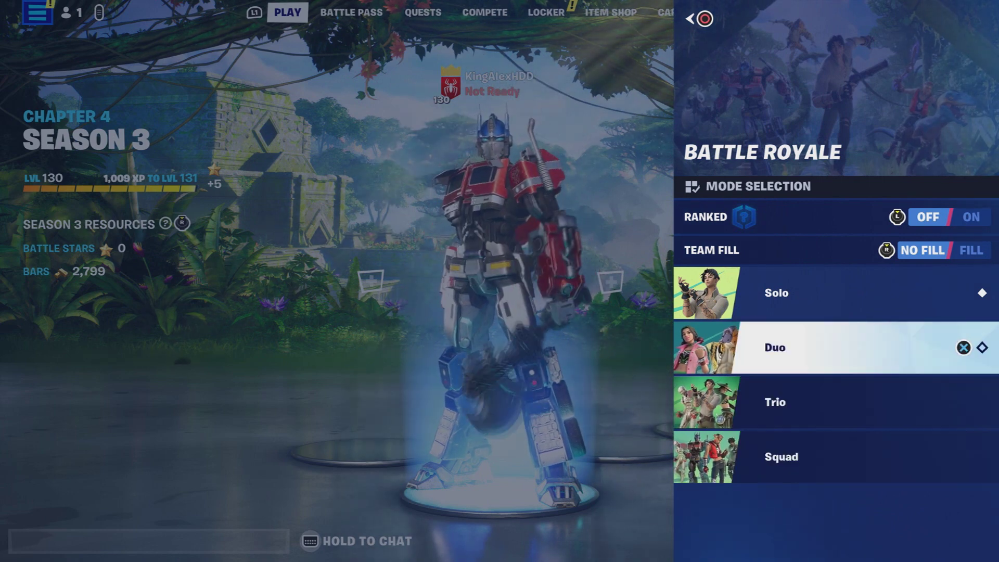
{"action": "key", "text": "Down"}
{"action": "key", "text": "Down"}
{"action": "key", "text": "Up"}
{"action": "key", "text": "Up"}
{"action": "key", "text": "Down"}
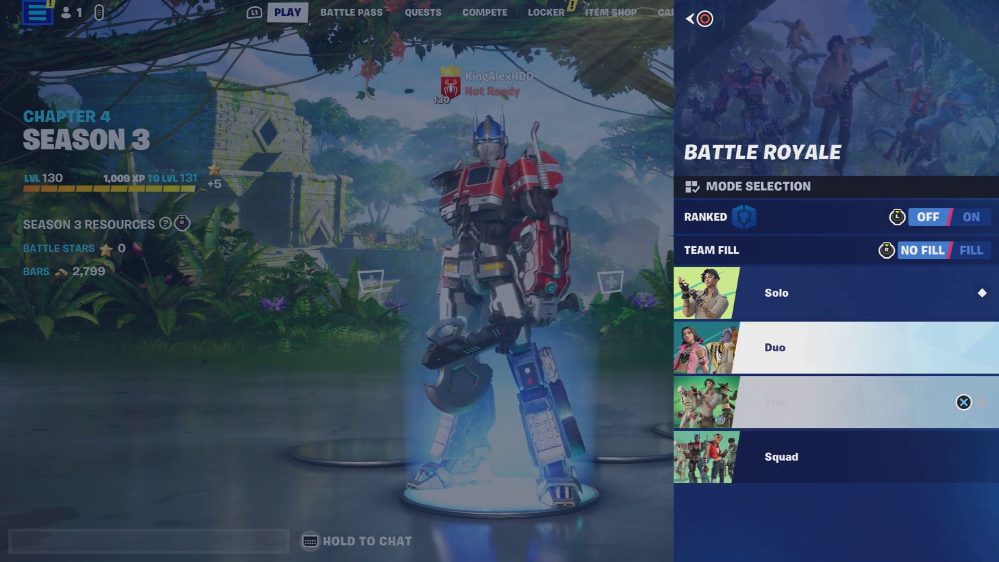
{"action": "key", "text": "Down"}
{"action": "key", "text": "Up"}
{"action": "key", "text": "Up"}
Choose Solo for Battle Royale, start the match and decline enabling cross-platform play.
{"action": "key", "text": "Return"}
{"action": "key", "text": "Return"}
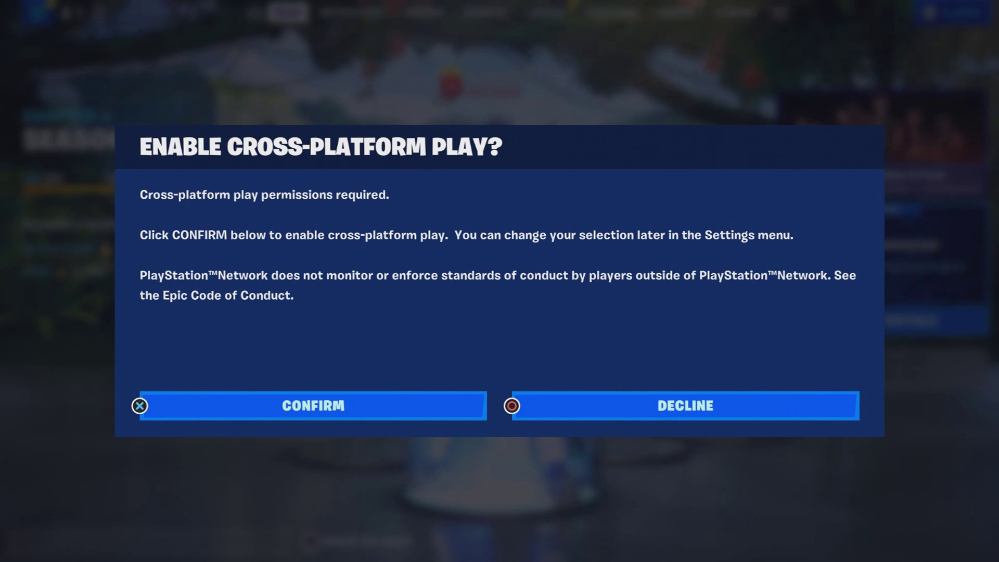
{"action": "key", "text": "Escape"}
Start matchmaking for the unranked Solo Battle Royale match from the lobby and cancel it.
{"action": "key", "text": "Return"}
{"action": "key", "text": "Up"}
{"action": "key", "text": "Return"}
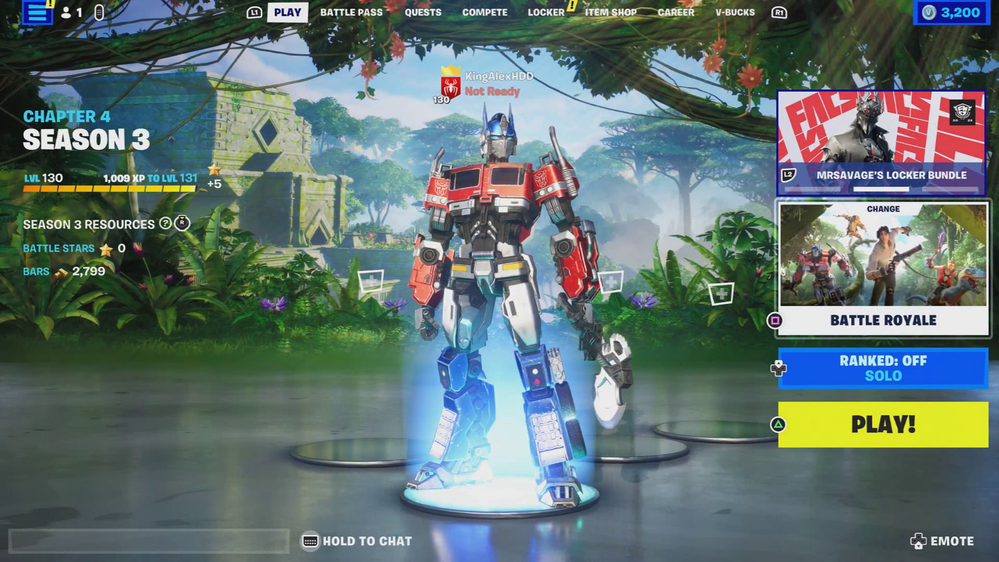
{"action": "key", "text": "Return"}
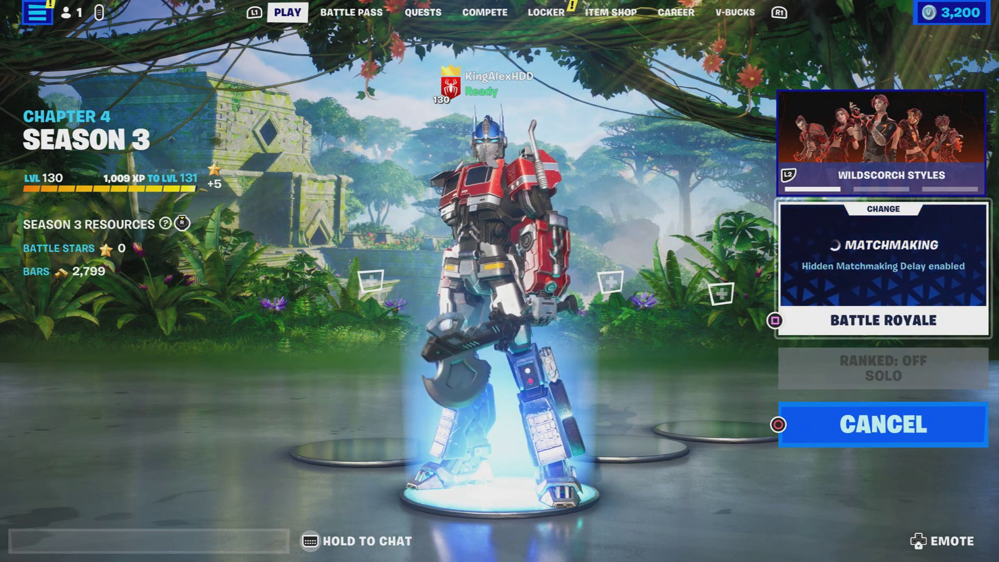
{"action": "key", "text": "Escape"}
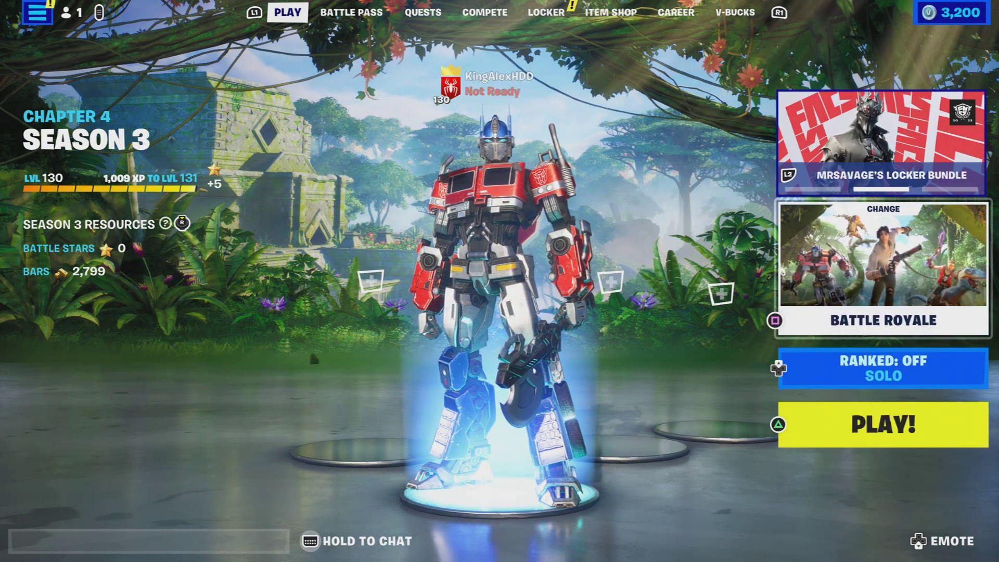
Open the game settings from the lobby and reset the Game settings to default.
{"action": "key", "text": "Escape"}
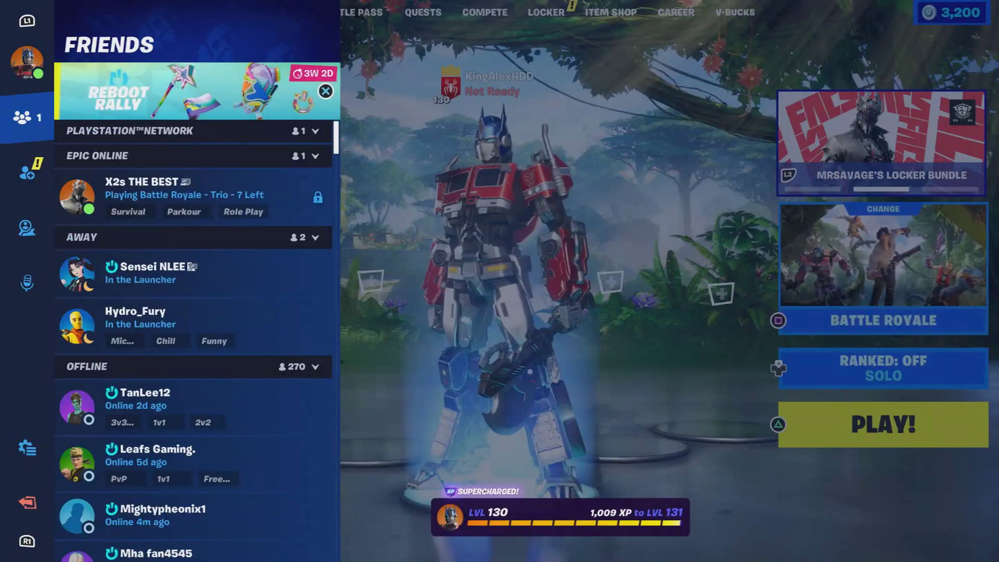
{"action": "key", "text": "e"}
{"action": "key", "text": "e"}
{"action": "key", "text": "e"}
{"action": "key", "text": "e"}
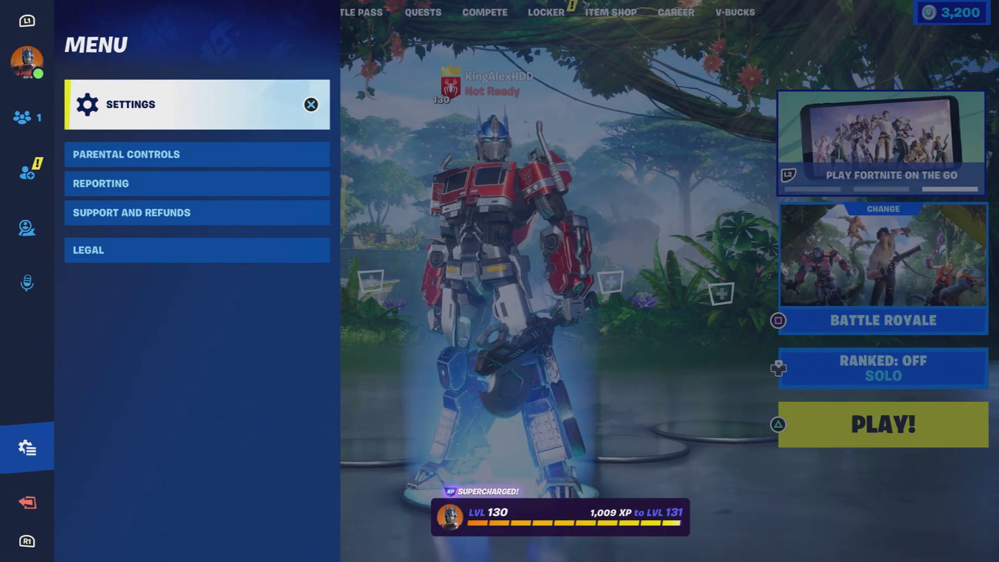
{"action": "key", "text": "Return"}
{"action": "key", "text": "e"}
{"action": "key", "text": "r"}
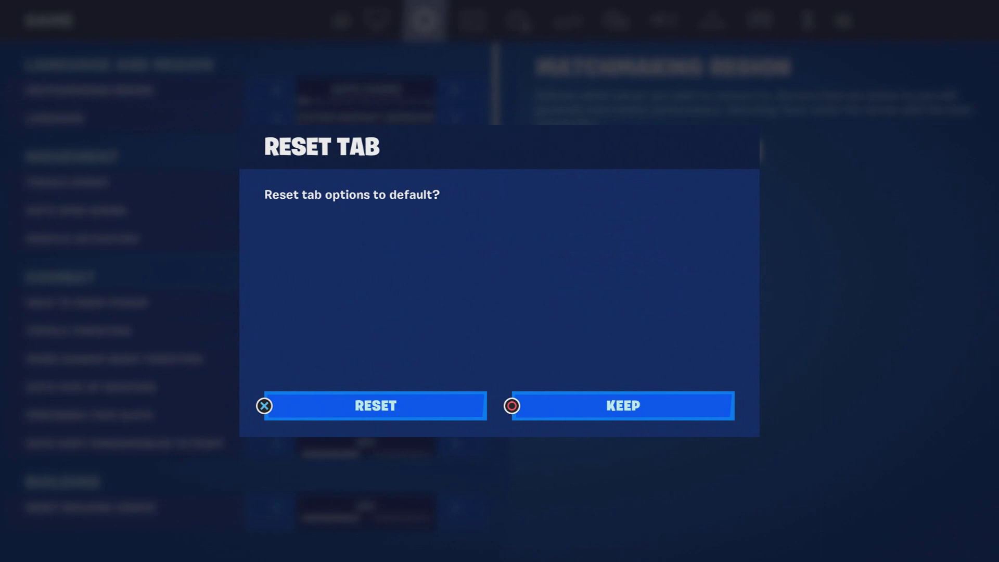
{"action": "key", "text": "Return"}
{"action": "key", "text": "Return"}
Go to the Account and Privacy settings and reset them to default.
{"action": "key", "text": "e"}
{"action": "key", "text": "e"}
{"action": "key", "text": "e"}
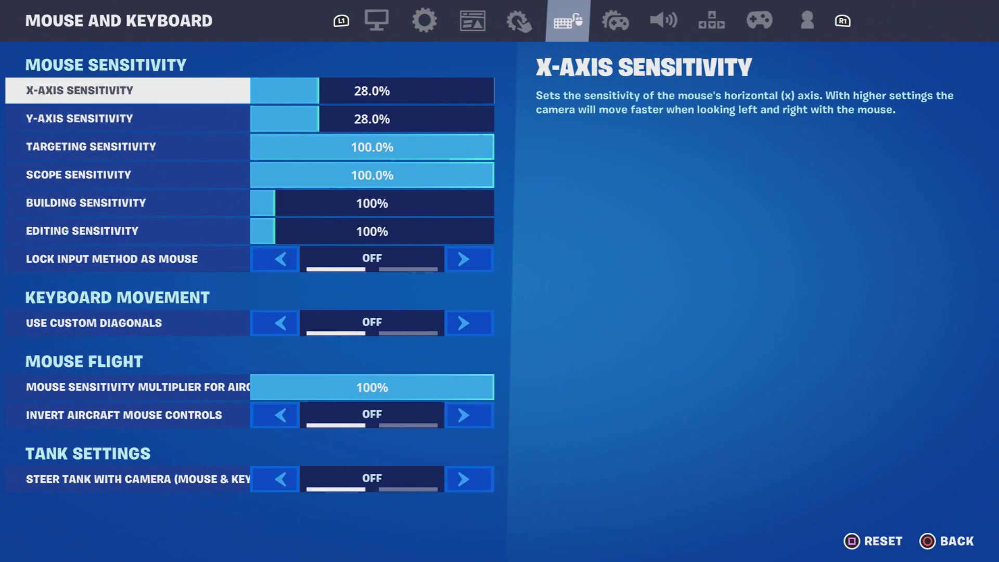
{"action": "key", "text": "e"}
{"action": "key", "text": "e"}
{"action": "key", "text": "e"}
{"action": "key", "text": "e"}
{"action": "key", "text": "e"}
{"action": "key", "text": "r"}
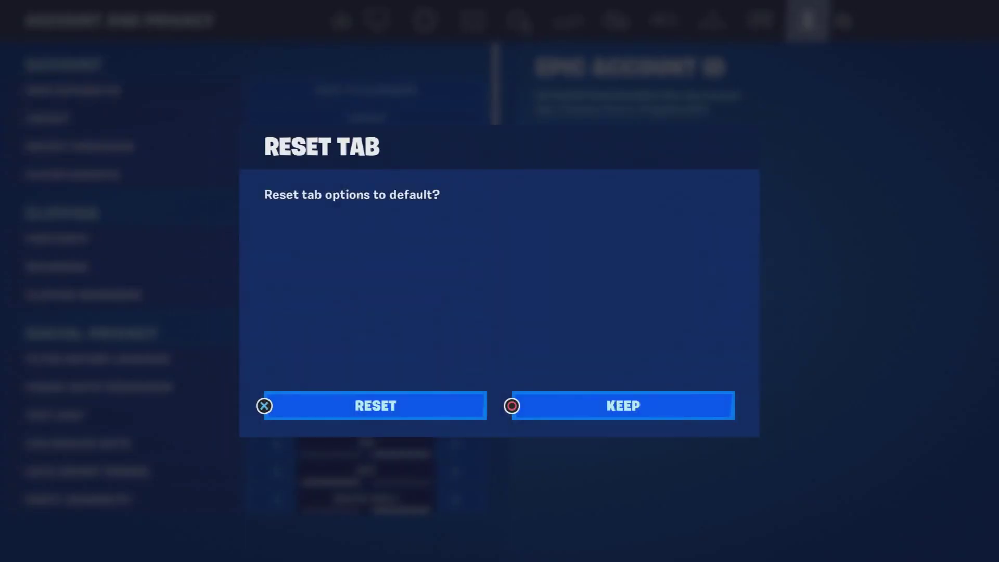
{"action": "key", "text": "Return"}
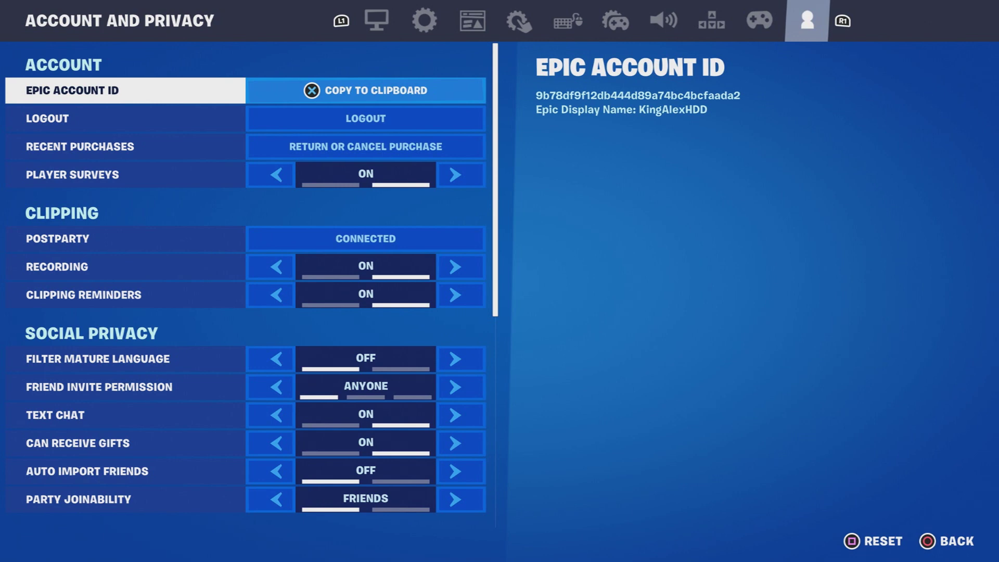
Go to the Allow Cross Platform Play setting under Gameplay Privacy.
{"action": "key", "text": "Down"}
{"action": "key", "text": "Down"}
{"action": "key", "text": "Down"}
{"action": "key", "text": "Down"}
{"action": "key", "text": "Down"}
{"action": "key", "text": "Down"}
{"action": "key", "text": "Down"}
{"action": "key", "text": "Down"}
{"action": "key", "text": "Down"}
{"action": "key", "text": "Down"}
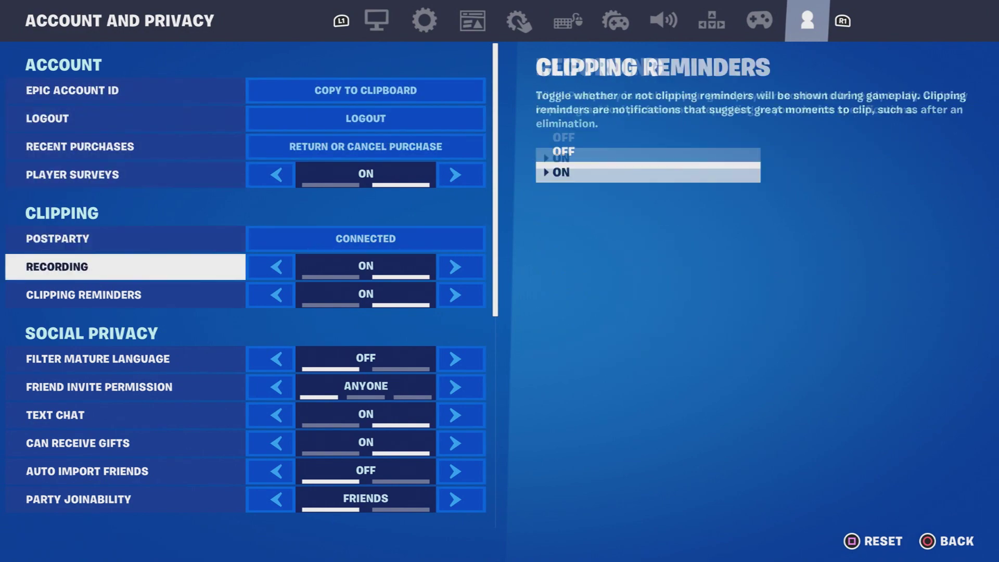
{"action": "key", "text": "Down"}
{"action": "key", "text": "Down"}
{"action": "key", "text": "Down"}
{"action": "key", "text": "Down"}
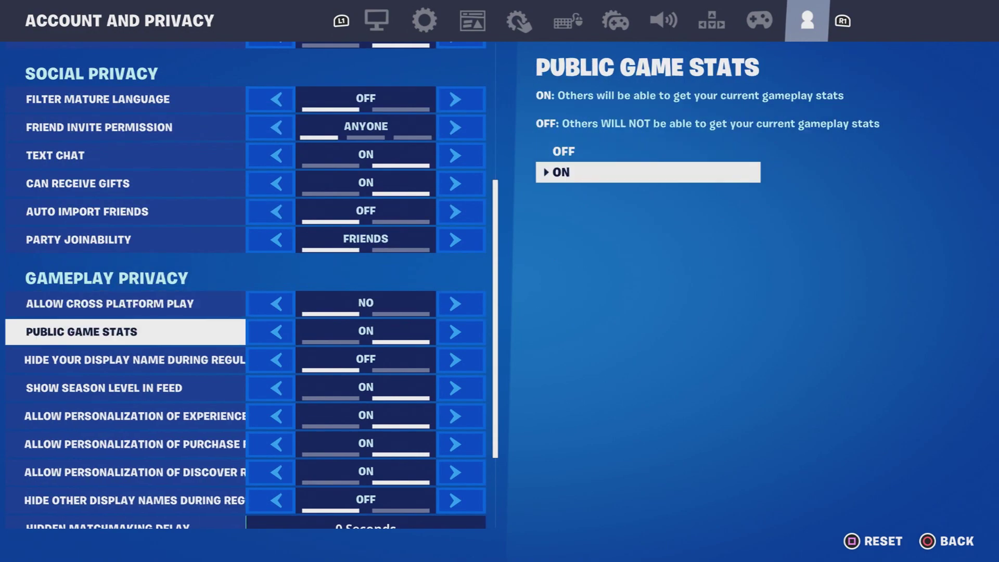
{"action": "key", "text": "Up"}
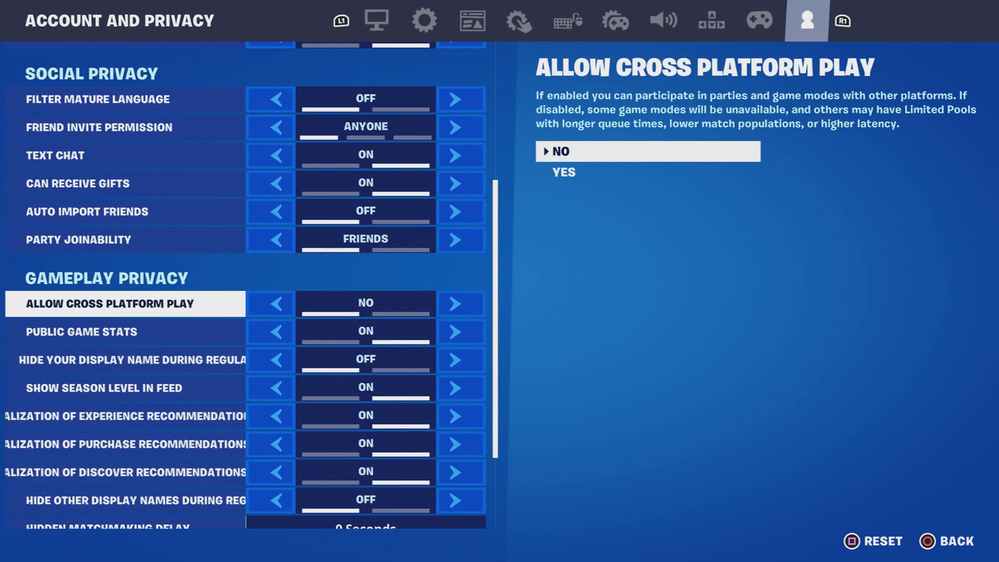
Switch Allow Cross Platform Play to Yes and back to No.
{"action": "key", "text": "Right"}
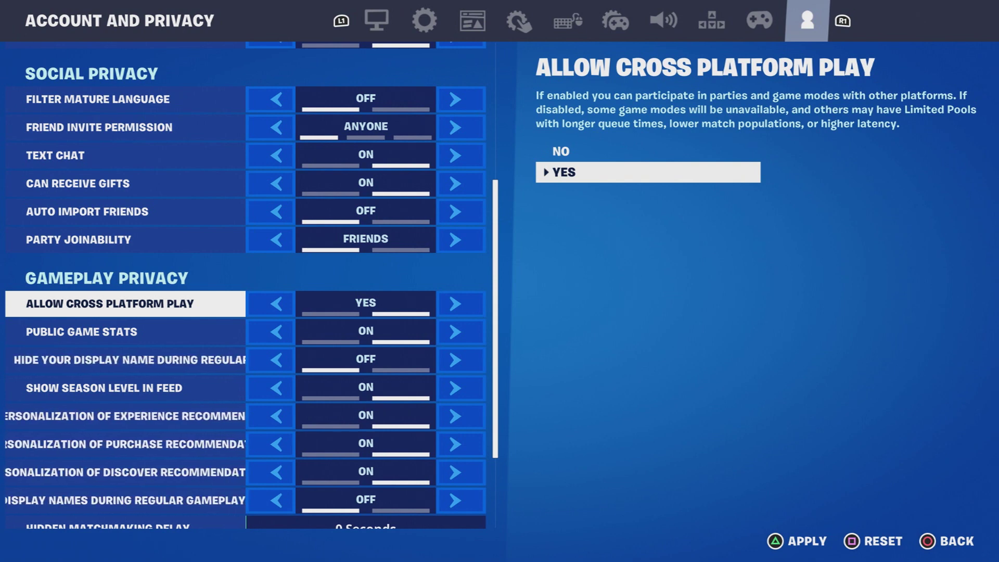
{"action": "key", "text": "Return"}
{"action": "key", "text": "r"}
{"action": "key", "text": "Escape"}
{"action": "key", "text": "Left"}
{"action": "key", "text": "a"}
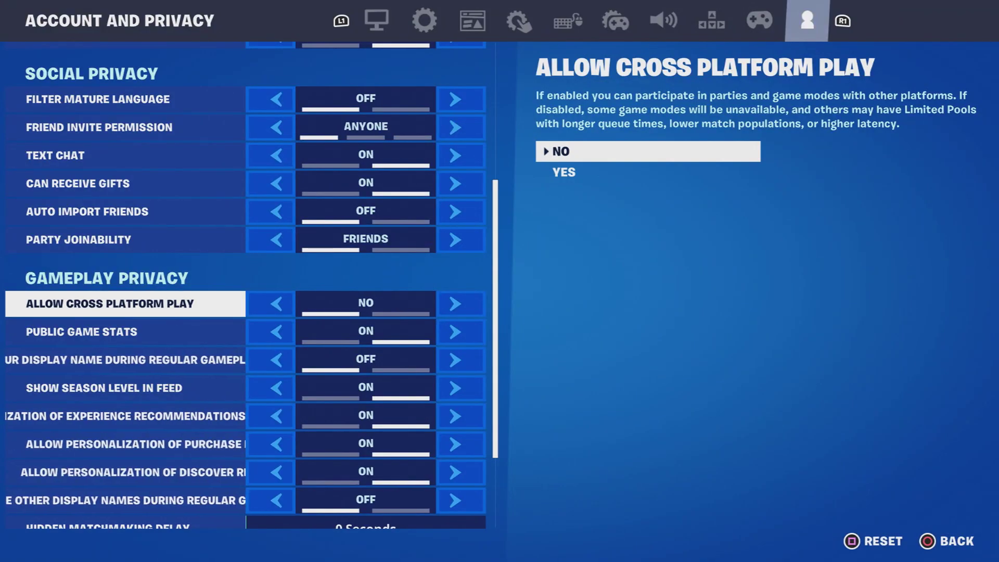
{"action": "key", "text": "r"}
{"action": "key", "text": "Escape"}
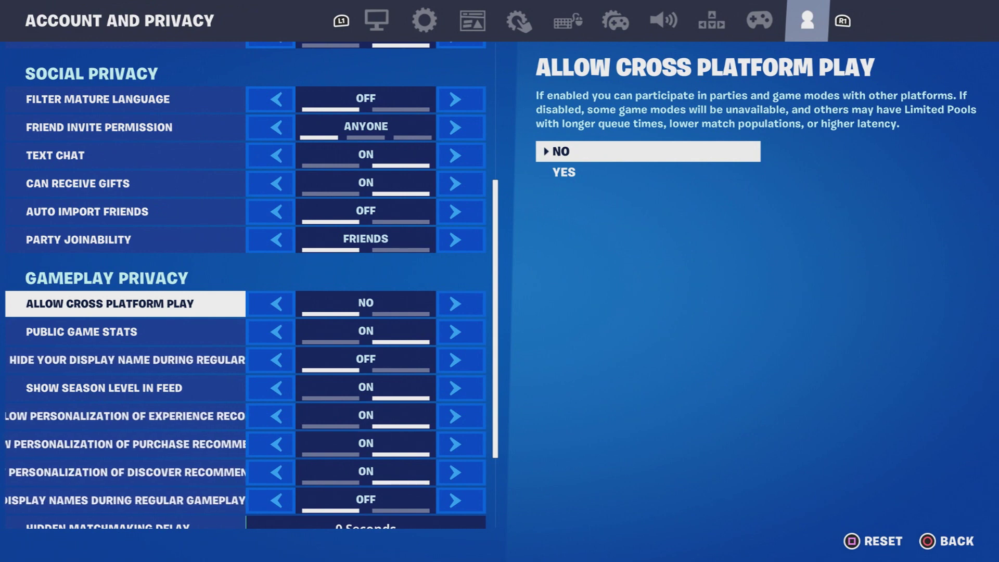
Set Allow Cross Platform Play to Yes and apply the change.
{"action": "key", "text": "Right"}
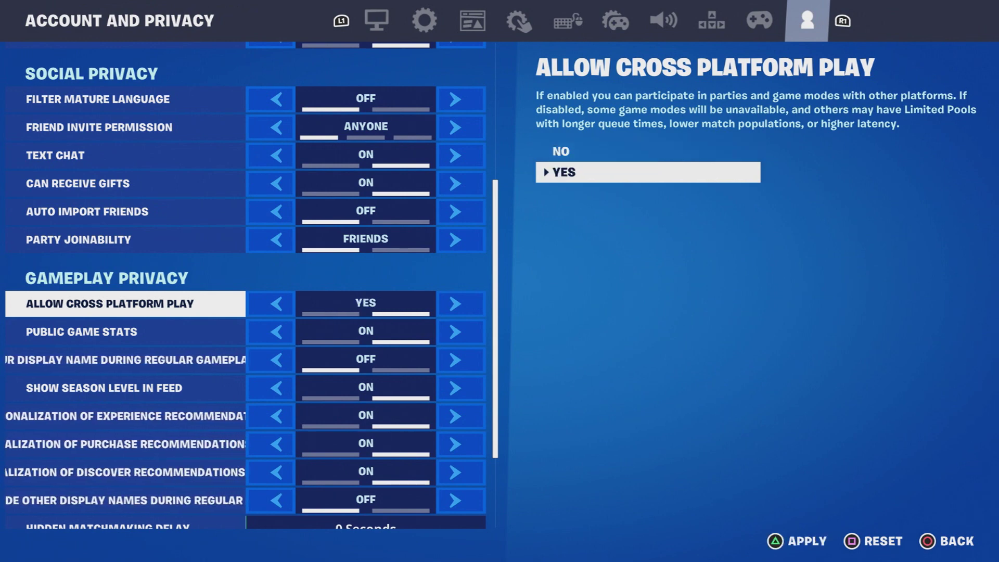
{"action": "key", "text": "a"}
Look through the remaining Account and Privacy settings and return to Allow Cross Platform Play.
{"action": "key", "text": "Up"}
{"action": "key", "text": "Up"}
{"action": "key", "text": "Down"}
{"action": "key", "text": "Down"}
{"action": "key", "text": "Down"}
{"action": "key", "text": "Down"}
{"action": "key", "text": "Down"}
{"action": "key", "text": "Down"}
{"action": "key", "text": "Down"}
{"action": "key", "text": "Down"}
{"action": "key", "text": "Down"}
{"action": "key", "text": "Down"}
{"action": "key", "text": "Down"}
{"action": "key", "text": "Up"}
{"action": "key", "text": "Up"}
{"action": "key", "text": "Up"}
{"action": "key", "text": "Up"}
{"action": "key", "text": "Up"}
{"action": "key", "text": "Up"}
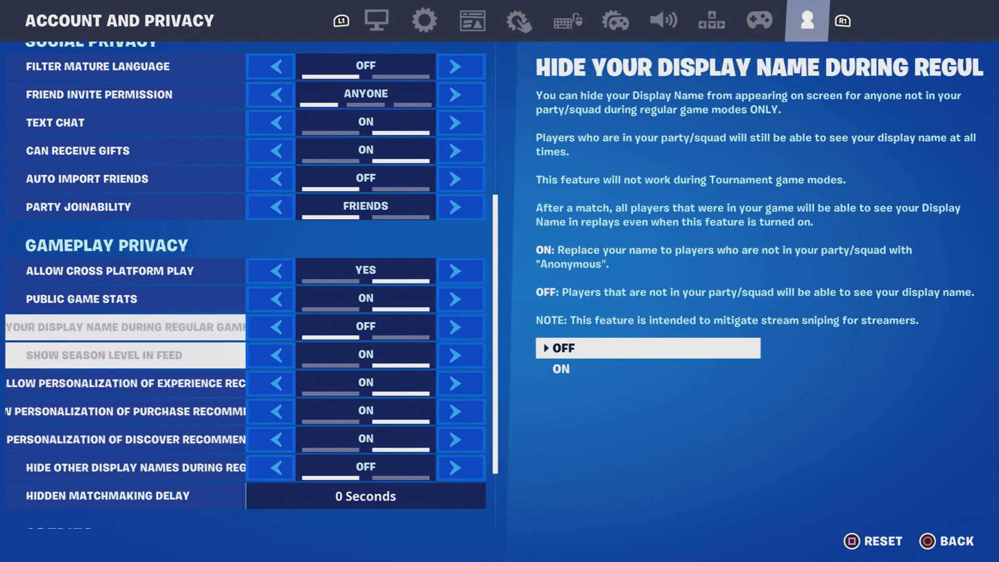
{"action": "key", "text": "Up"}
{"action": "key", "text": "Up"}
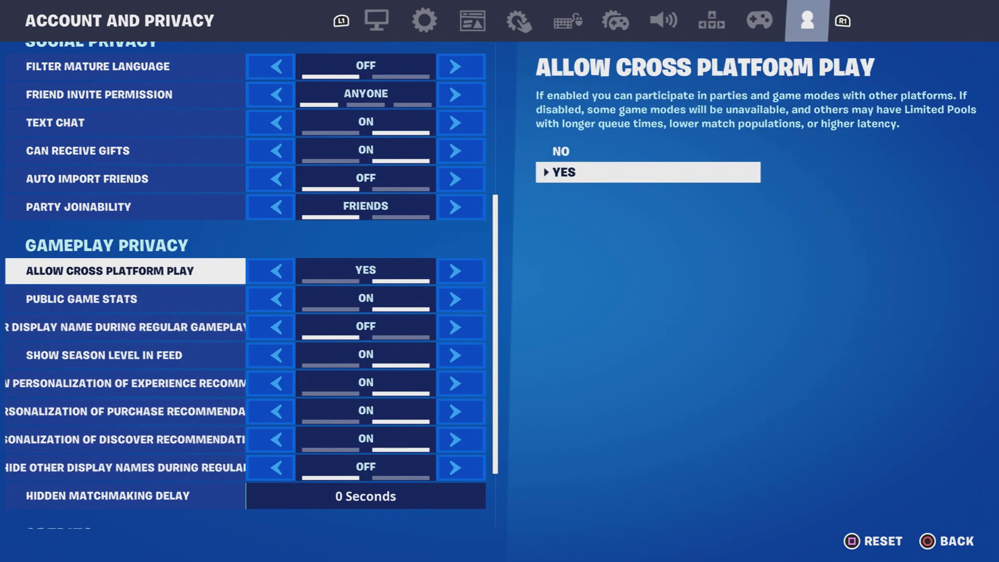